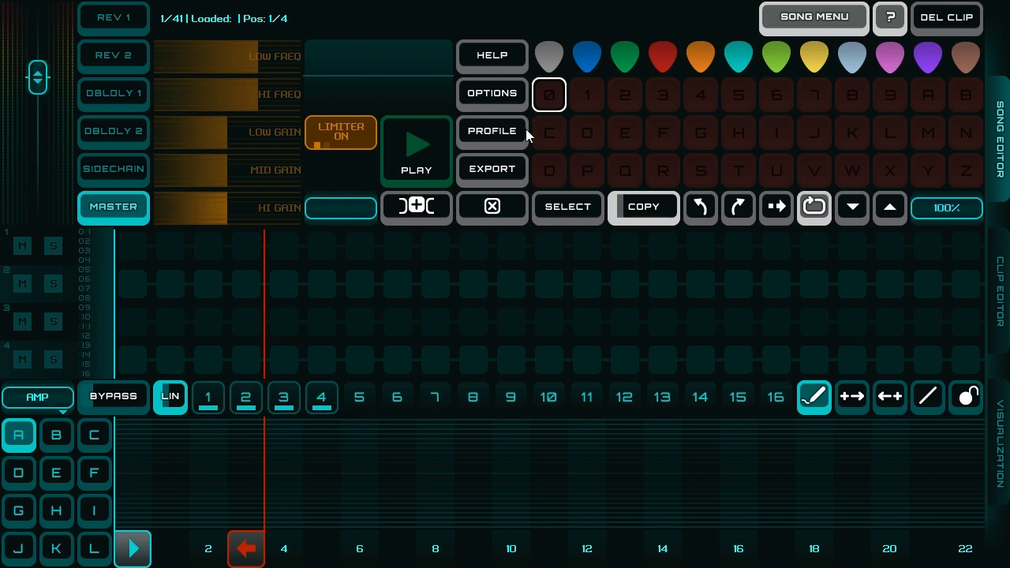
# - Set the clip's instrument to the DUBSTEP D WAVE sample bank, variant 3
pyautogui.click(540, 103)
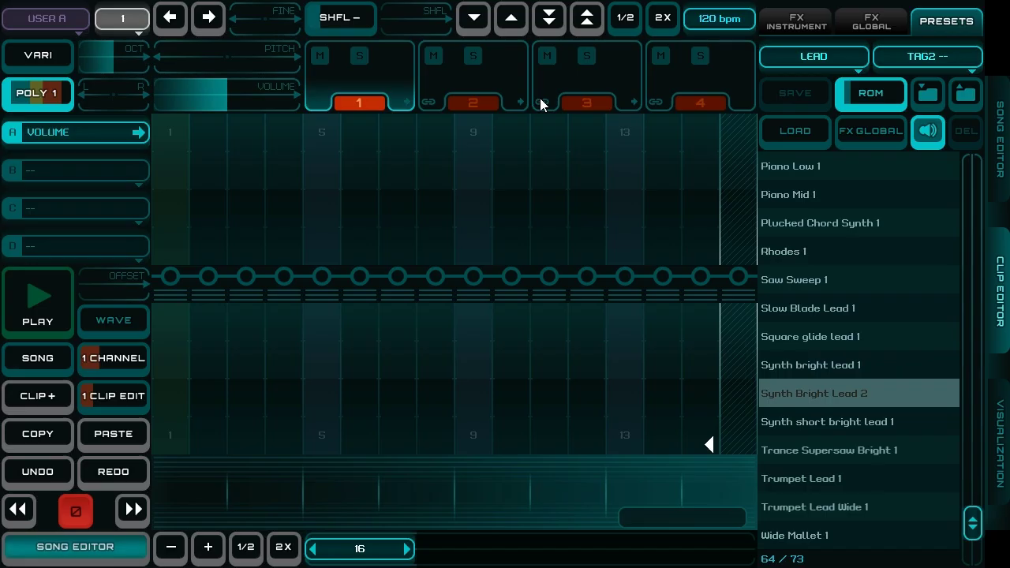
pyautogui.click(59, 17)
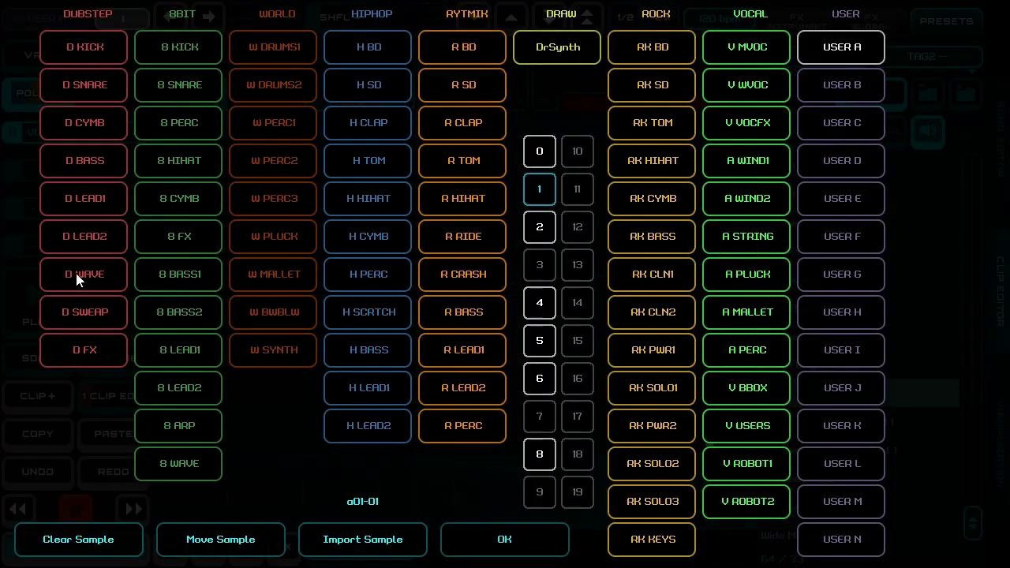
pyautogui.click(551, 298)
pyautogui.click(543, 263)
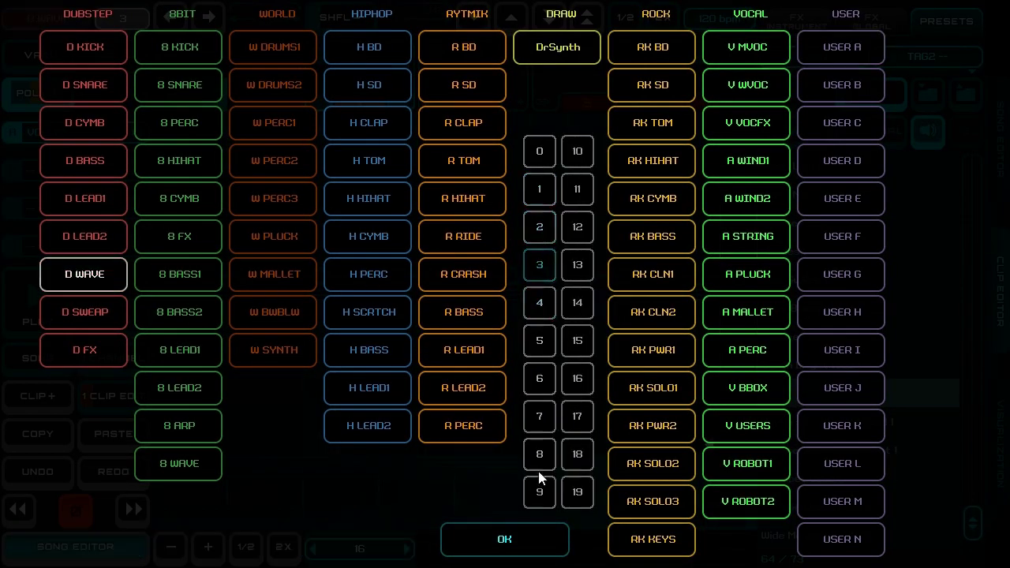
pyautogui.click(533, 540)
# - Place eight notes of varying pitch on odd steps 1–15 and start playback
pyautogui.click(169, 284)
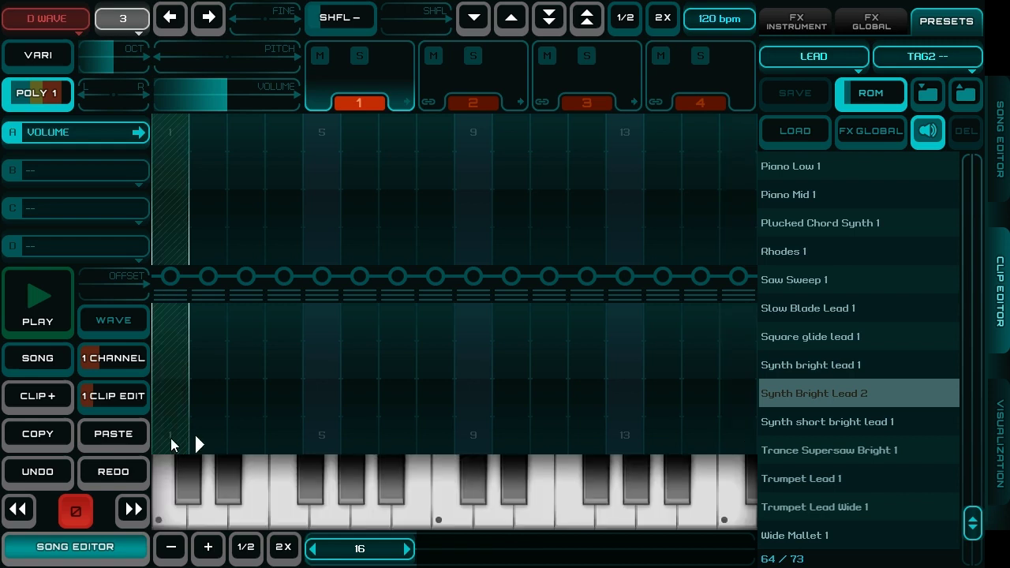
pyautogui.click(238, 418)
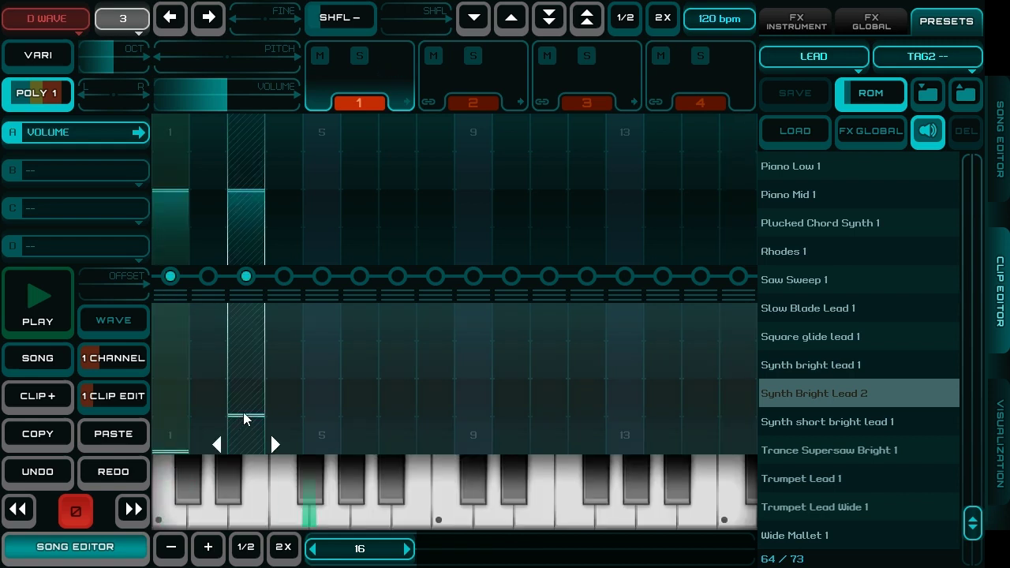
pyautogui.click(322, 380)
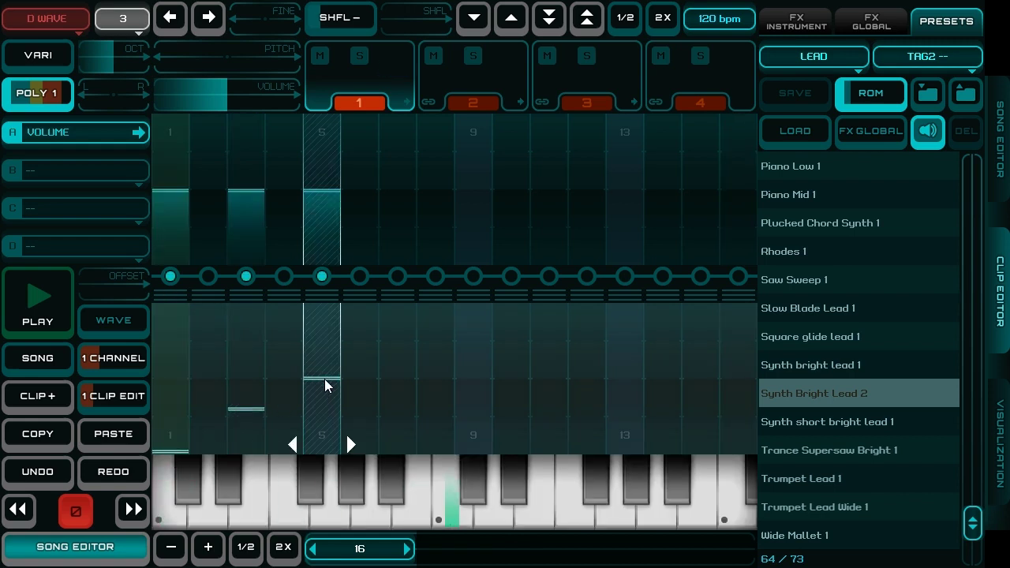
pyautogui.click(397, 361)
pyautogui.moveTo(472, 396); pyautogui.dragTo(473, 415)
pyautogui.click(551, 381)
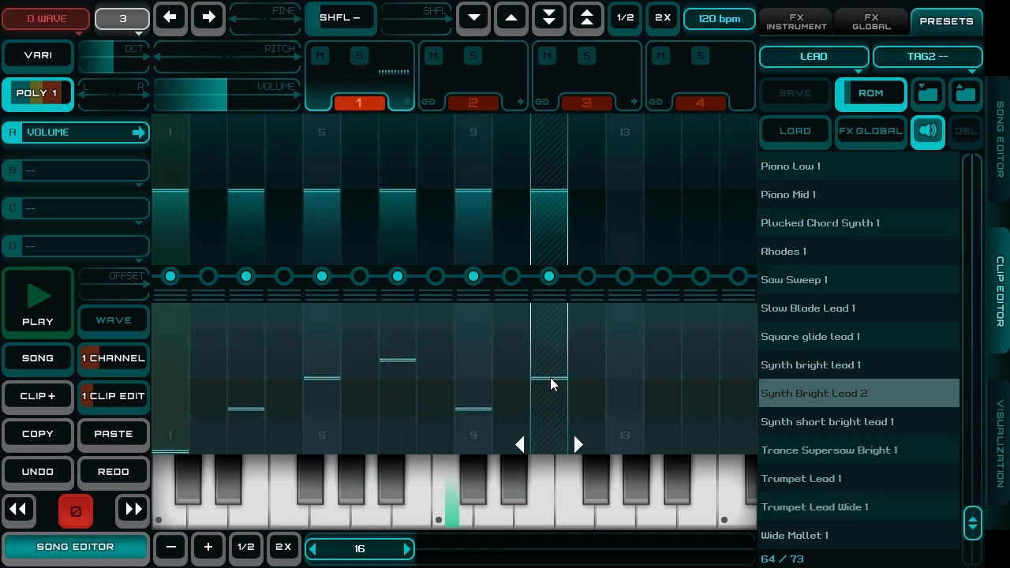
pyautogui.click(621, 363)
pyautogui.click(690, 330)
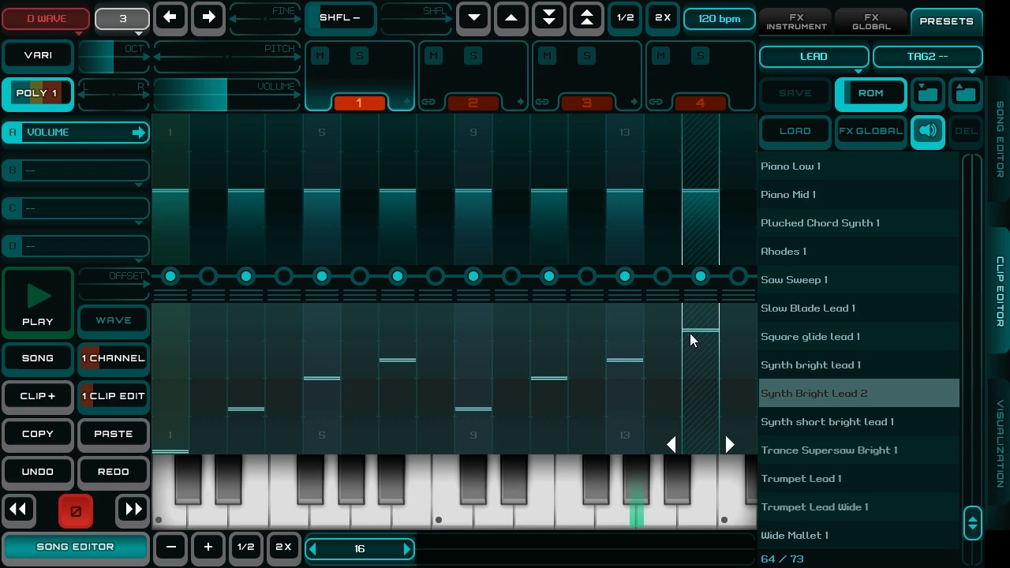
pyautogui.click(690, 334)
pyautogui.press('space')
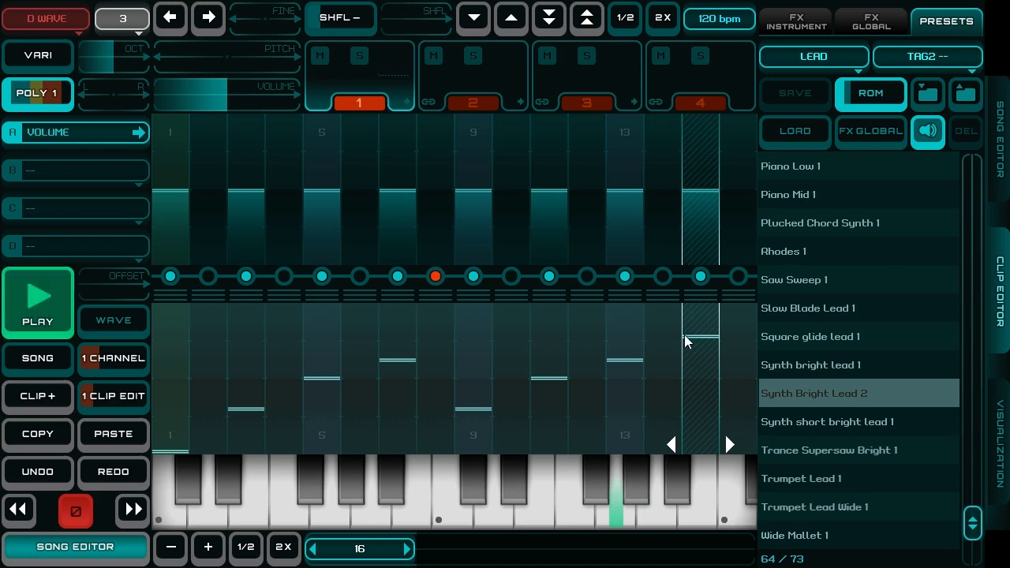
# - Give D WAVE a FILTER 2 LOWPASS filter with low cutoff and high resonance
pyautogui.click(799, 19)
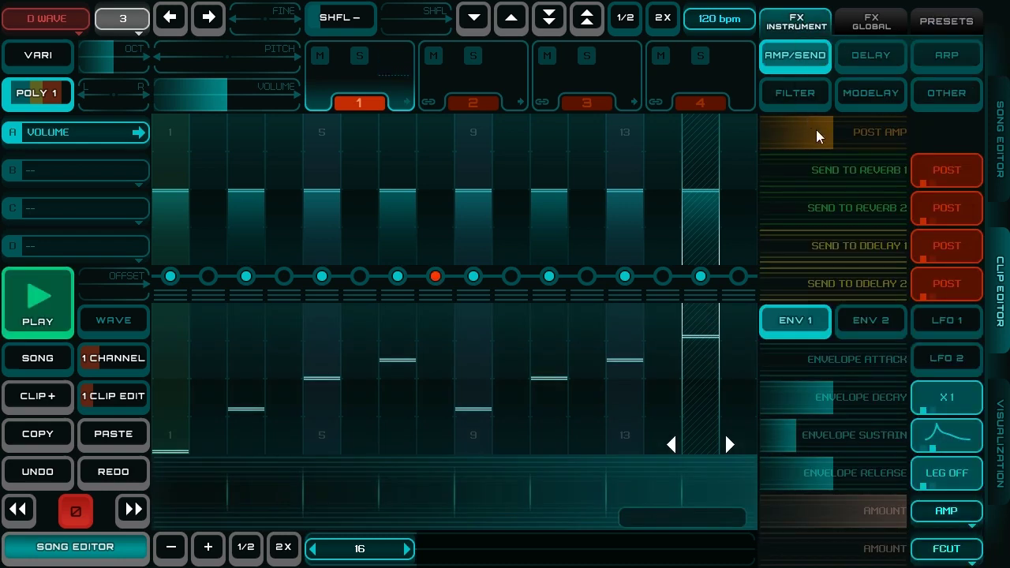
pyautogui.click(813, 99)
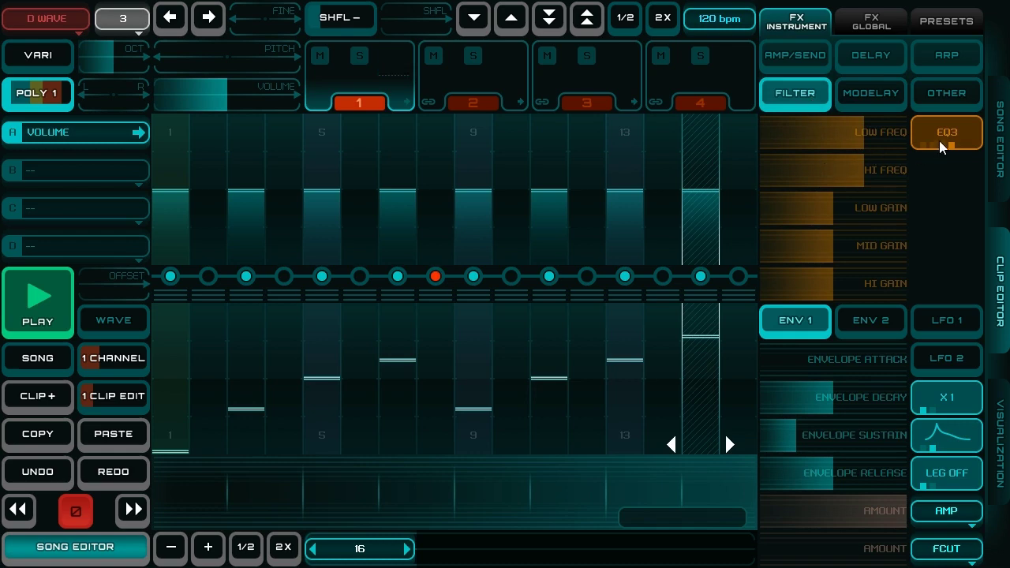
pyautogui.moveTo(779, 185); pyautogui.dragTo(792, 174)
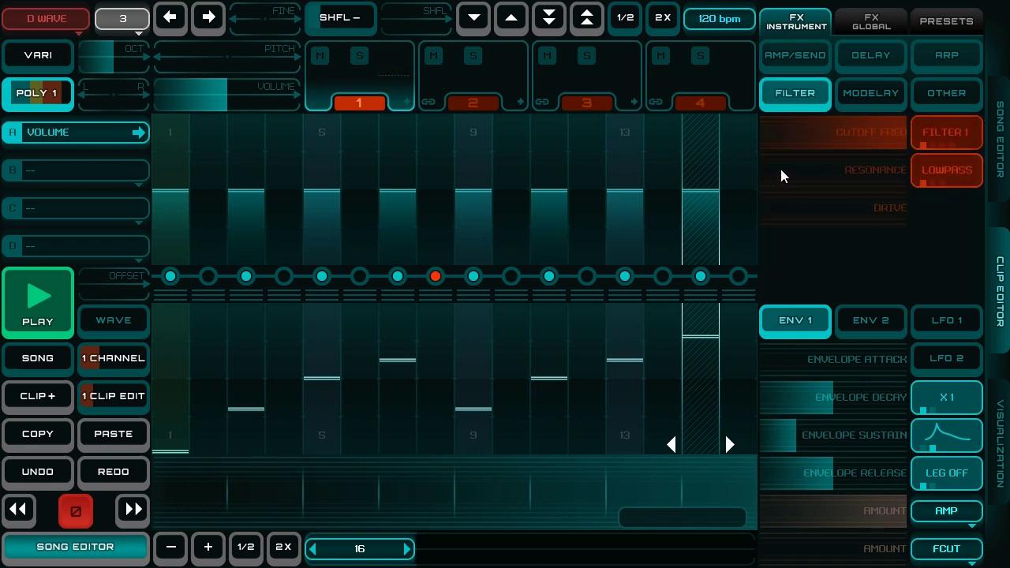
pyautogui.moveTo(886, 134)
pyautogui.mouseDown()
pyautogui.moveTo(807, 163)
pyautogui.moveTo(875, 163)
pyautogui.moveTo(852, 142)
pyautogui.moveTo(837, 184)
pyautogui.mouseUp()
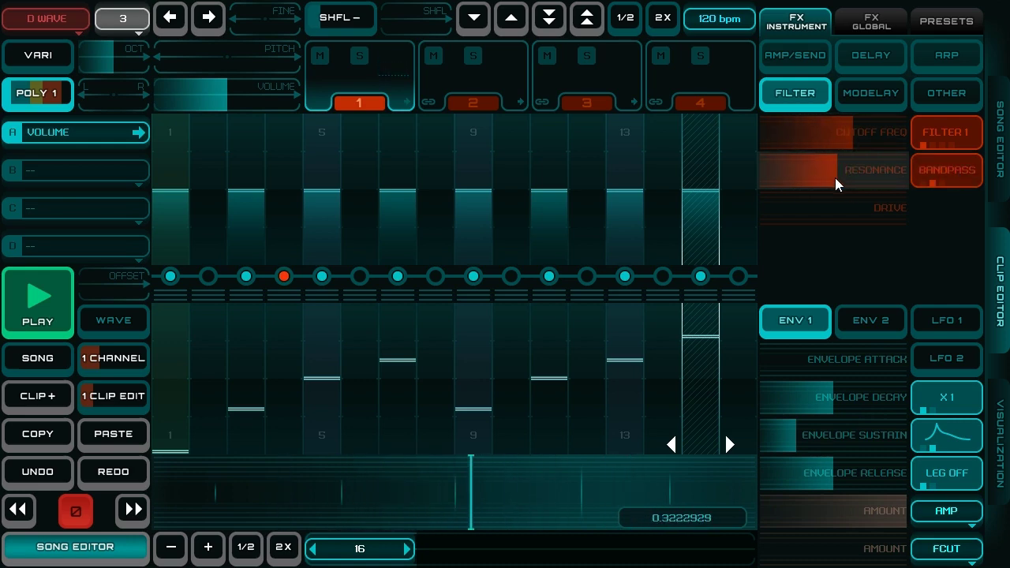
pyautogui.click(939, 171)
pyautogui.click(955, 142)
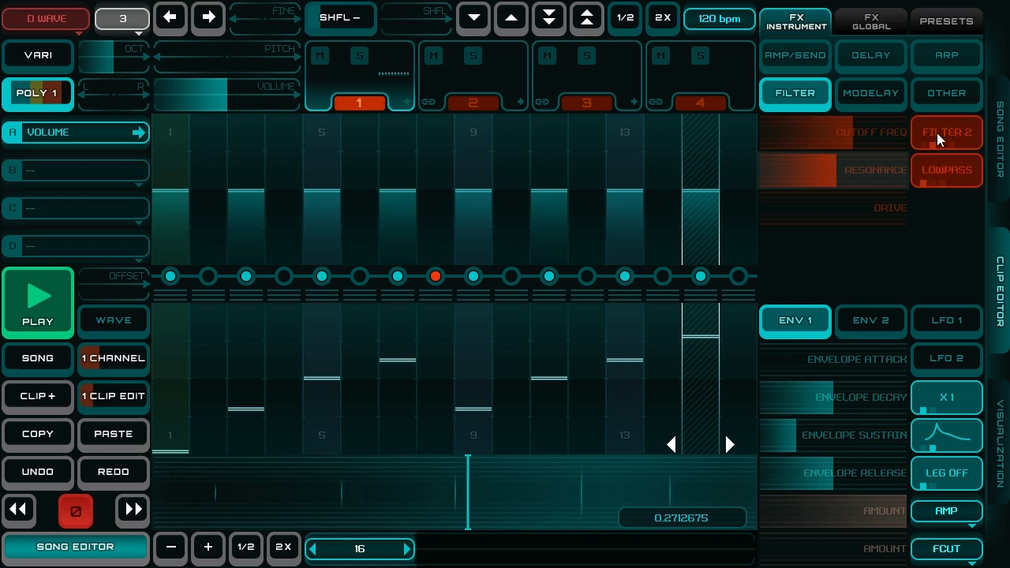
pyautogui.moveTo(855, 142)
pyautogui.mouseDown()
pyautogui.moveTo(895, 137)
pyautogui.moveTo(796, 158)
pyautogui.moveTo(886, 177)
pyautogui.moveTo(890, 168)
pyautogui.moveTo(874, 175)
pyautogui.mouseUp()
# - Nudge cutoff up, set ENV 1 FCUT Amount to full, and shorten the decay
pyautogui.moveTo(799, 148)
pyautogui.mouseDown()
pyautogui.moveTo(826, 140)
pyautogui.moveTo(811, 158)
pyautogui.mouseUp()
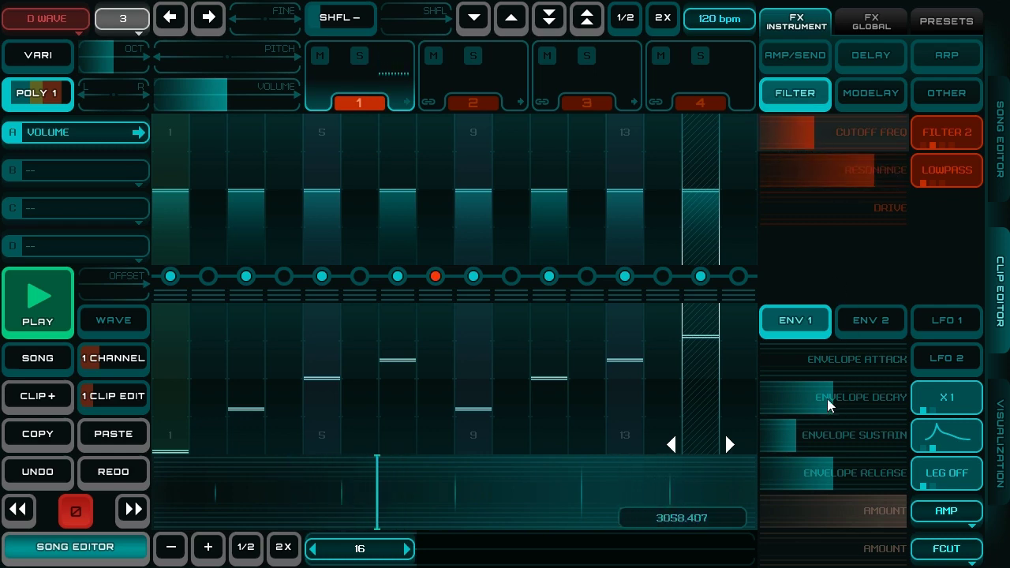
pyautogui.moveTo(789, 550); pyautogui.dragTo(907, 542)
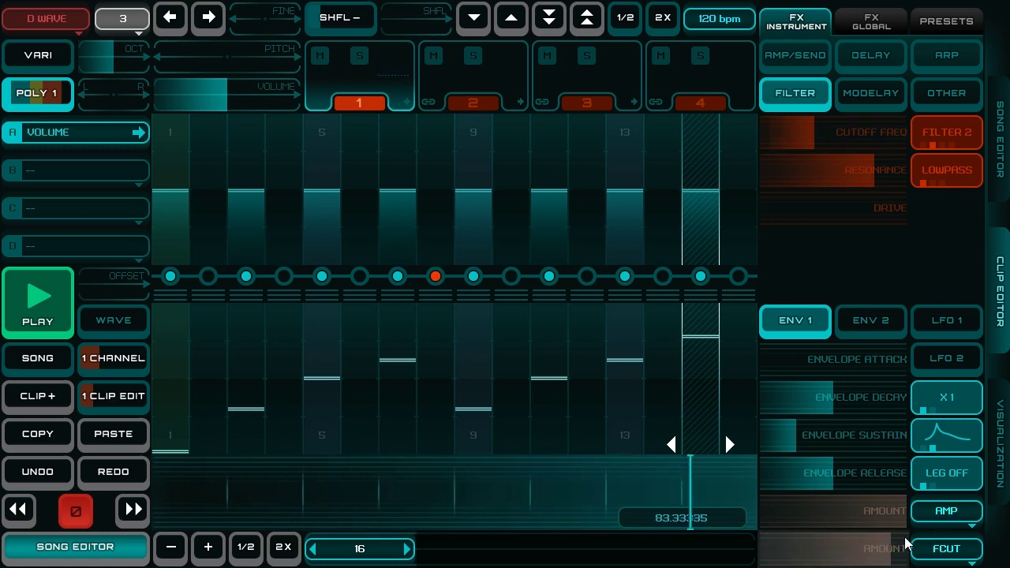
pyautogui.moveTo(835, 400)
pyautogui.mouseDown()
pyautogui.moveTo(789, 401)
pyautogui.moveTo(805, 444)
pyautogui.mouseUp()
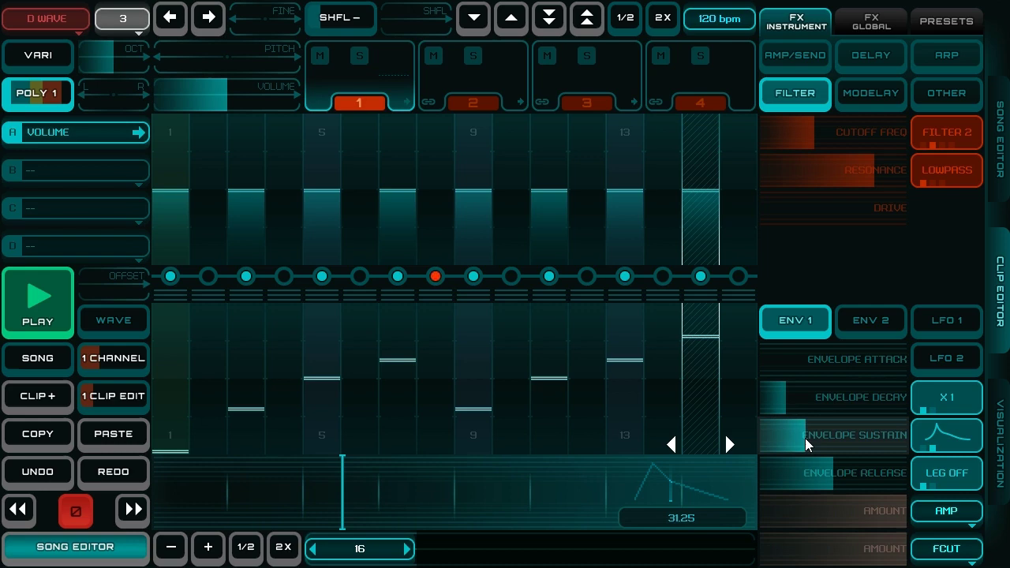
# - Set LFO 2 to X10, move its amount from PAN to FCUT, and trim TIME
pyautogui.click(950, 327)
pyautogui.click(951, 348)
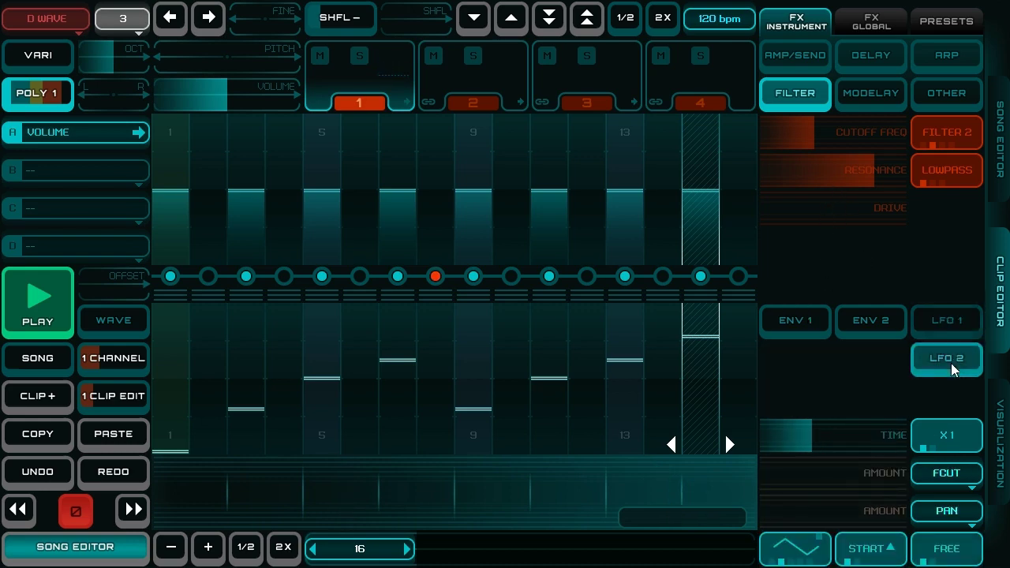
pyautogui.click(805, 515)
pyautogui.moveTo(806, 516); pyautogui.dragTo(778, 543)
pyautogui.click(947, 435)
pyautogui.click(866, 446)
pyautogui.moveTo(805, 487)
pyautogui.mouseDown()
pyautogui.moveTo(874, 481)
pyautogui.moveTo(855, 484)
pyautogui.mouseUp()
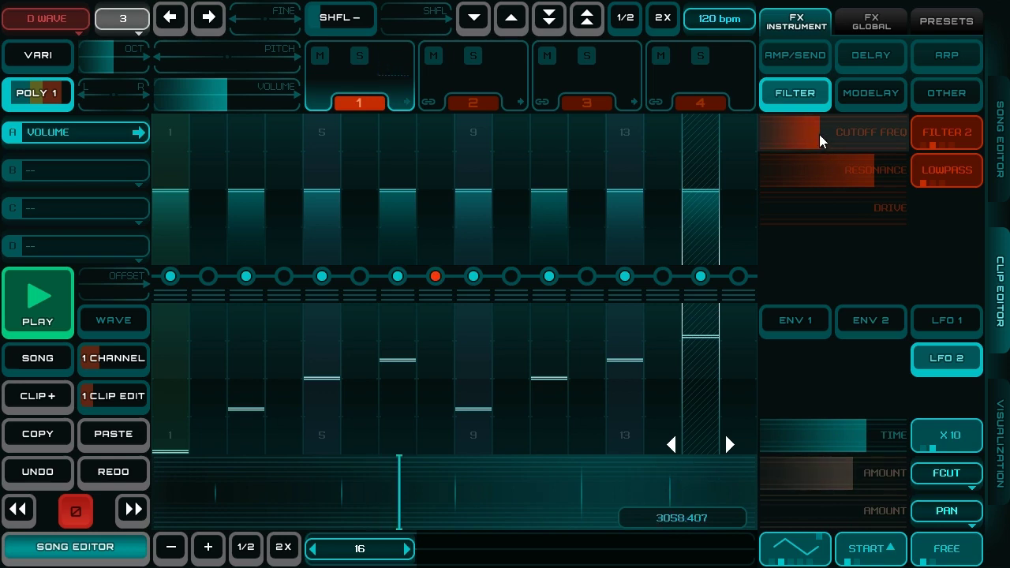
pyautogui.click(847, 445)
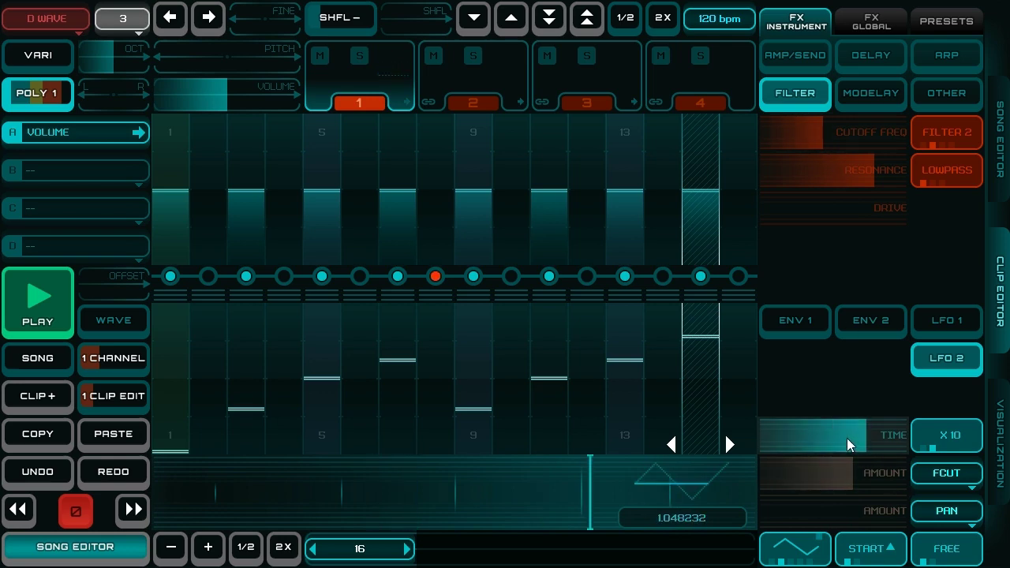
# - Raise the instrument's Send to Delay 1 and Send to Reverb 2 levels
pyautogui.click(803, 61)
pyautogui.moveTo(806, 261); pyautogui.dragTo(835, 256)
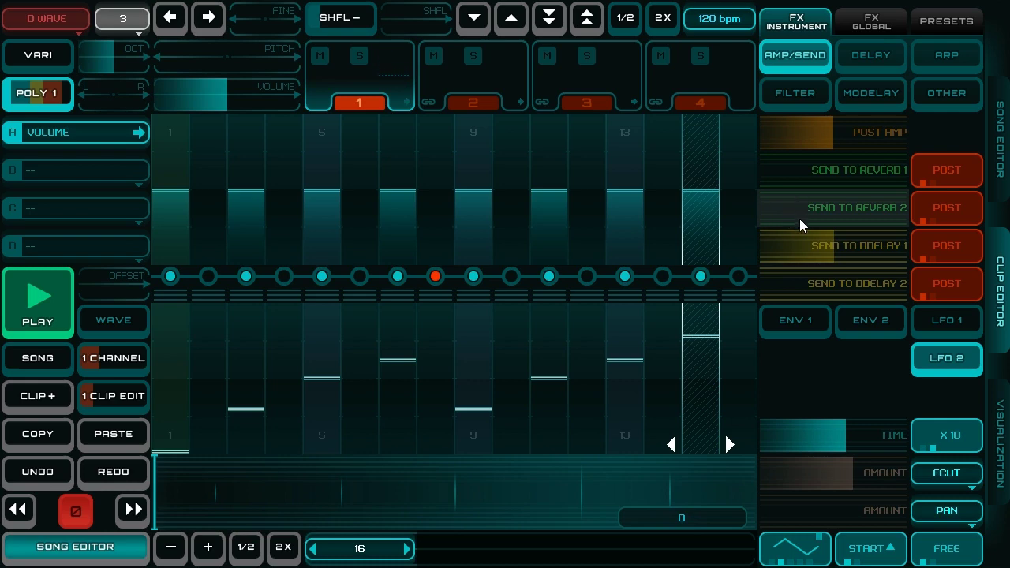
pyautogui.moveTo(789, 209); pyautogui.dragTo(820, 209)
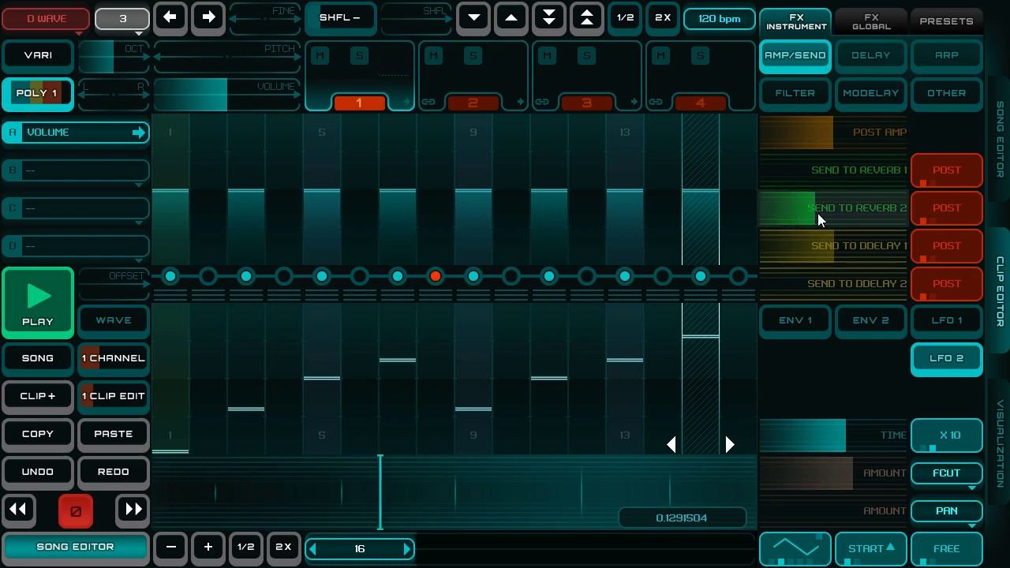
# - Set the global Reverb 2 time multiplier to X2
pyautogui.click(904, 27)
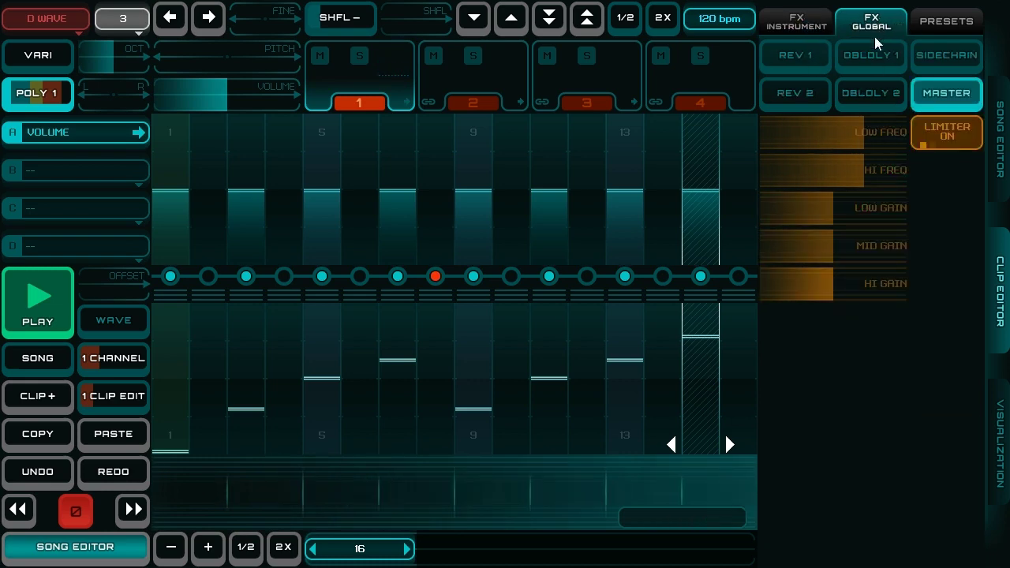
pyautogui.click(804, 103)
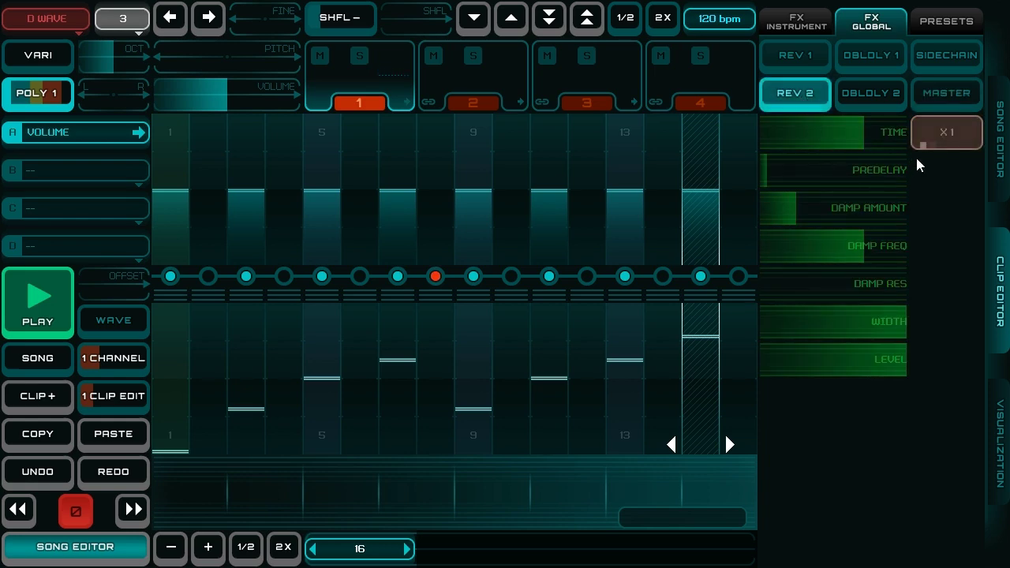
pyautogui.click(938, 140)
# - Lower ENV 1 sustain and decay slightly, and add a small LFO 1 pitch wobble
pyautogui.click(804, 26)
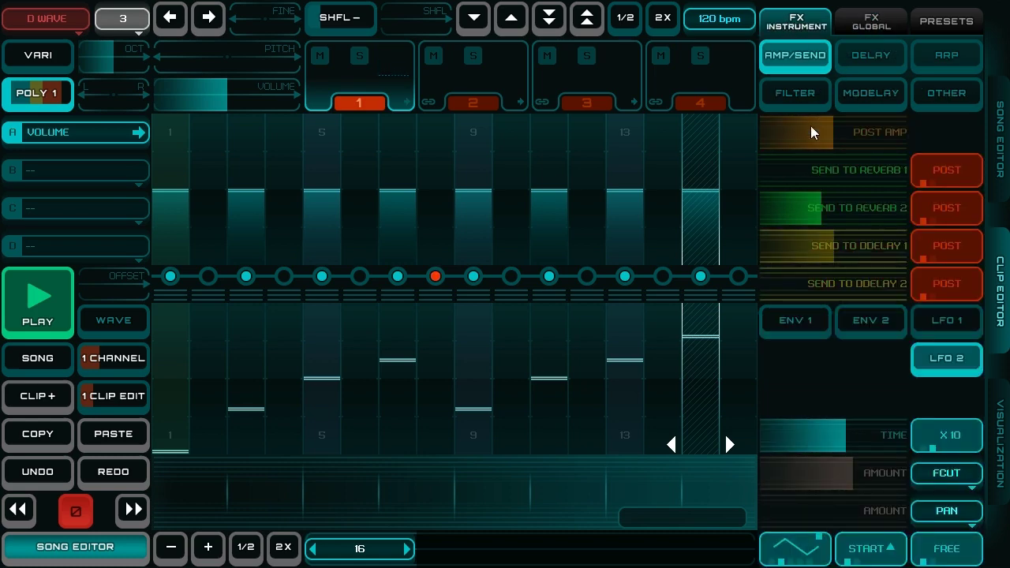
pyautogui.moveTo(800, 435); pyautogui.dragTo(797, 434)
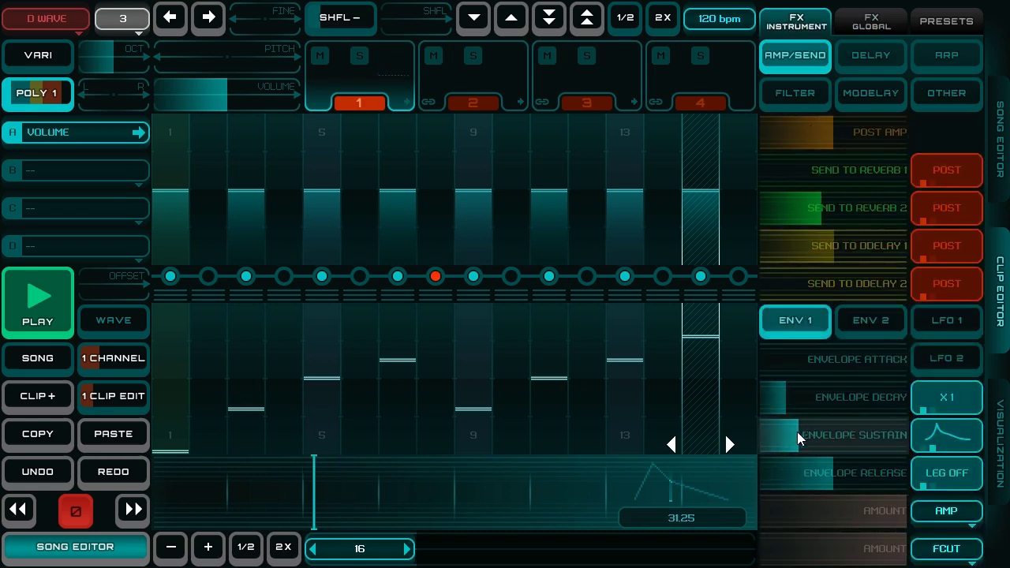
pyautogui.moveTo(776, 401); pyautogui.dragTo(787, 407)
pyautogui.click(945, 319)
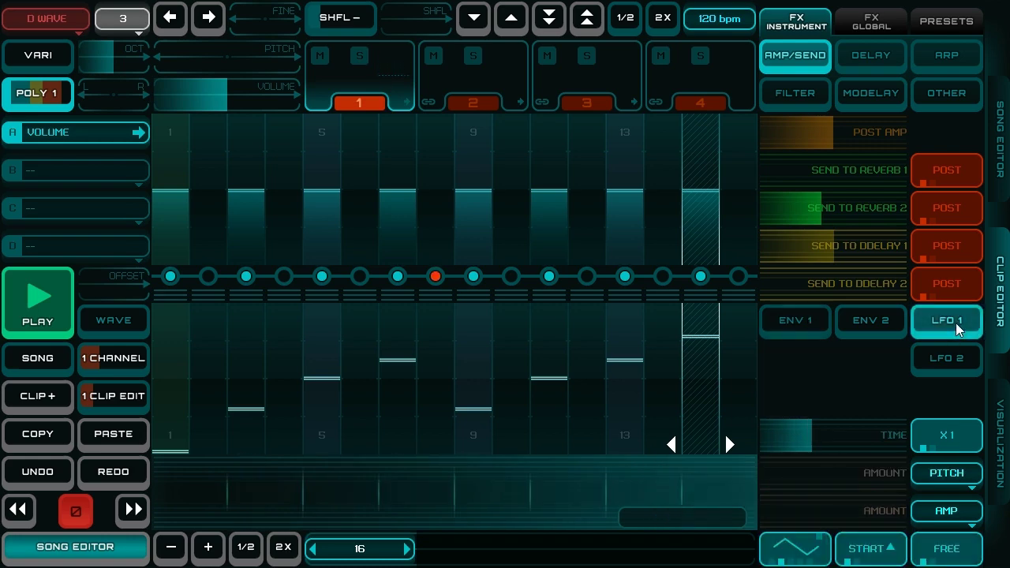
pyautogui.moveTo(765, 472); pyautogui.dragTo(770, 476)
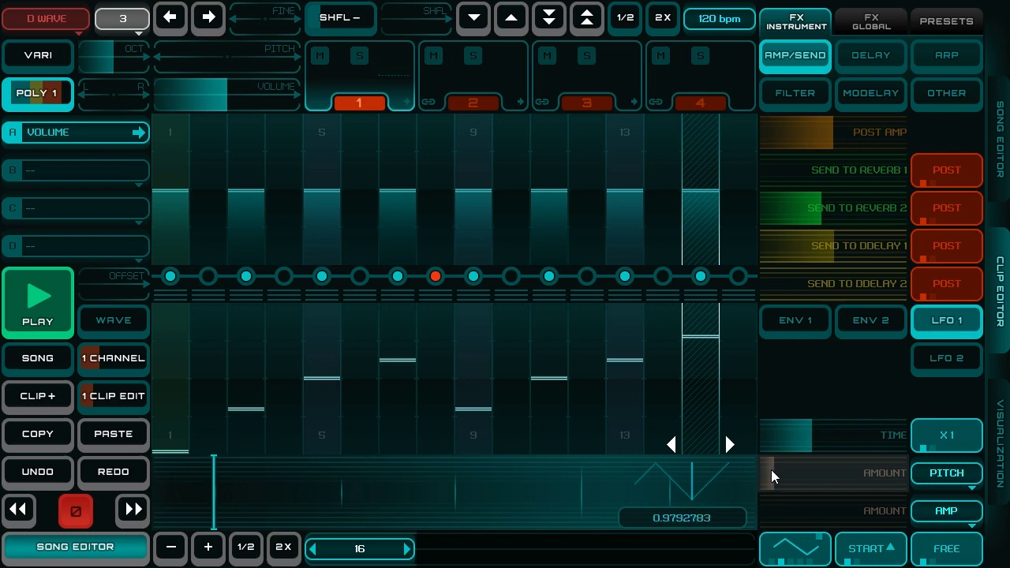
# - Tune MODELAY mix, time, mod depth and mod speed, then raise Bright under OTHER
pyautogui.click(883, 99)
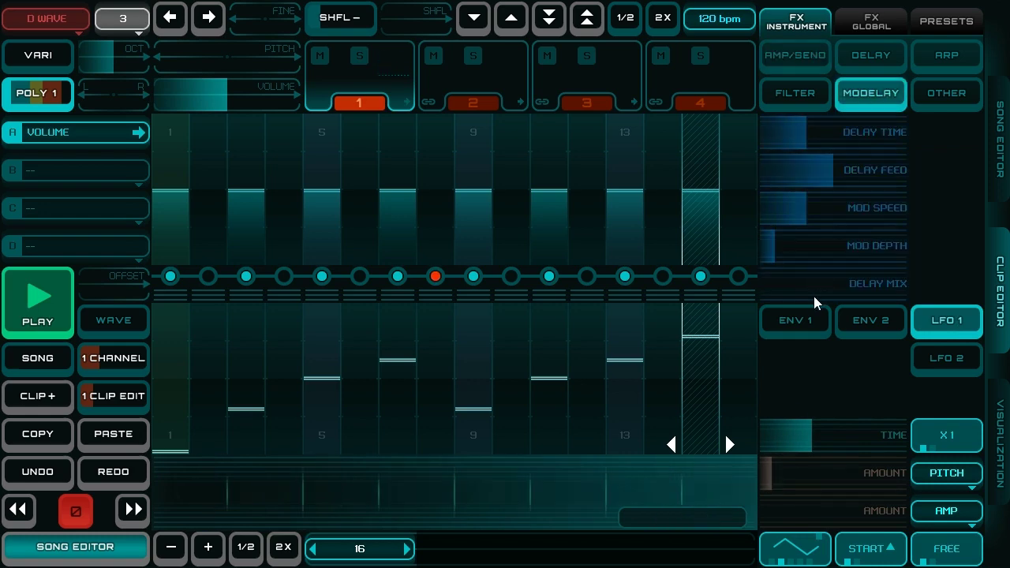
pyautogui.moveTo(778, 284); pyautogui.dragTo(831, 286)
pyautogui.moveTo(788, 139); pyautogui.dragTo(771, 146)
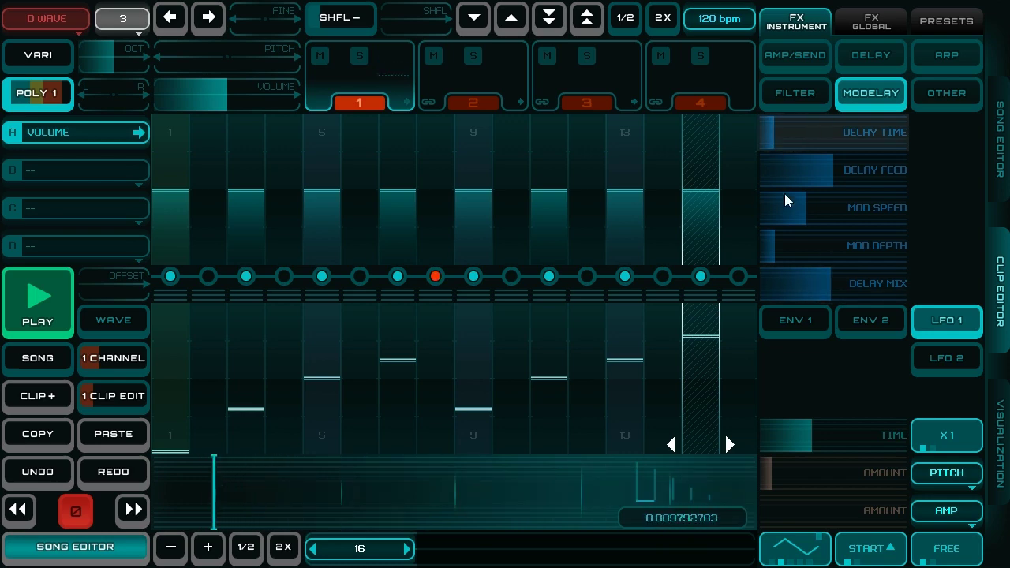
pyautogui.moveTo(784, 254); pyautogui.dragTo(842, 255)
pyautogui.moveTo(787, 214); pyautogui.dragTo(777, 221)
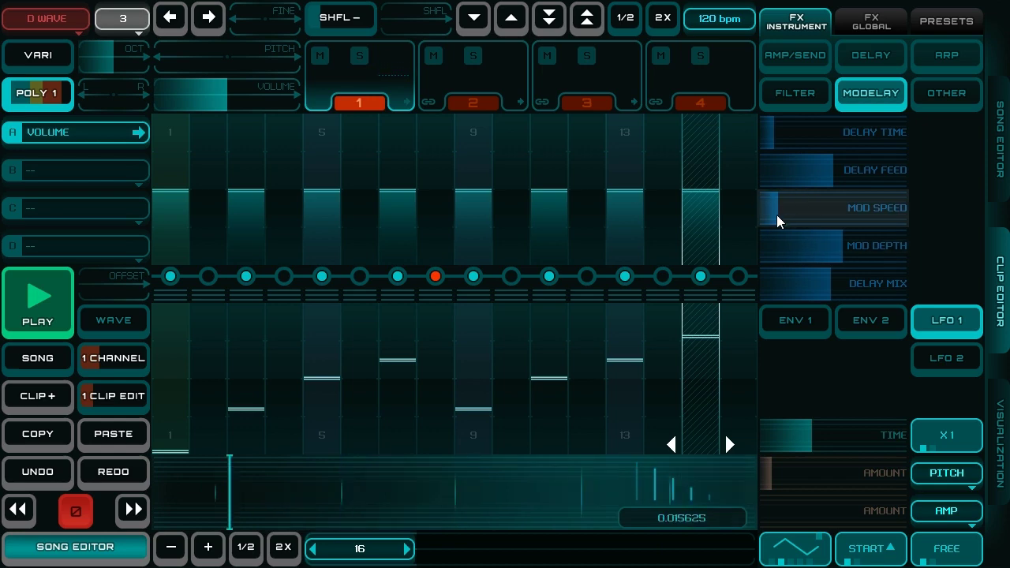
pyautogui.moveTo(841, 255)
pyautogui.mouseDown()
pyautogui.moveTo(823, 256)
pyautogui.moveTo(813, 289)
pyautogui.mouseUp()
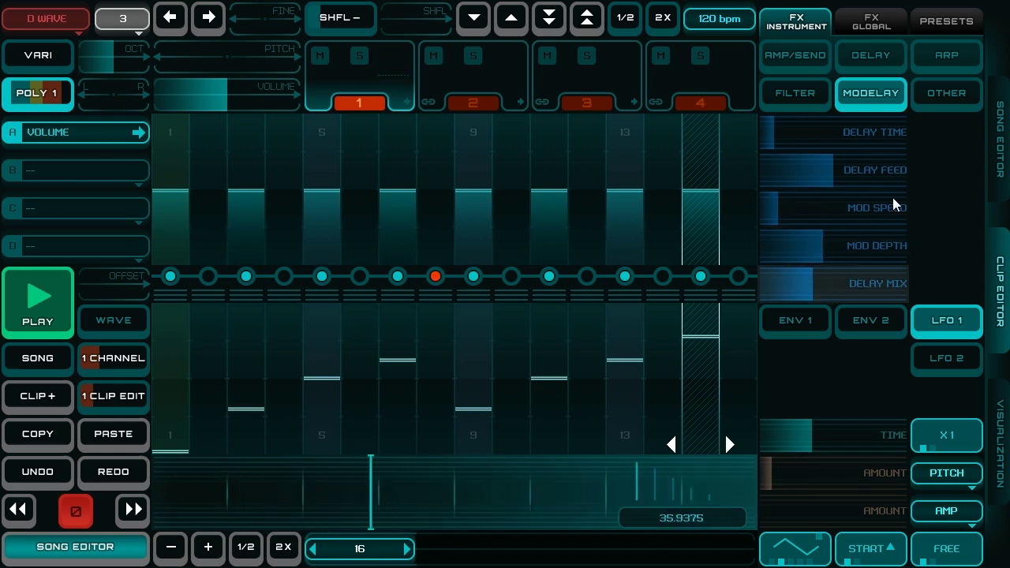
pyautogui.click(963, 105)
pyautogui.moveTo(778, 216); pyautogui.dragTo(860, 215)
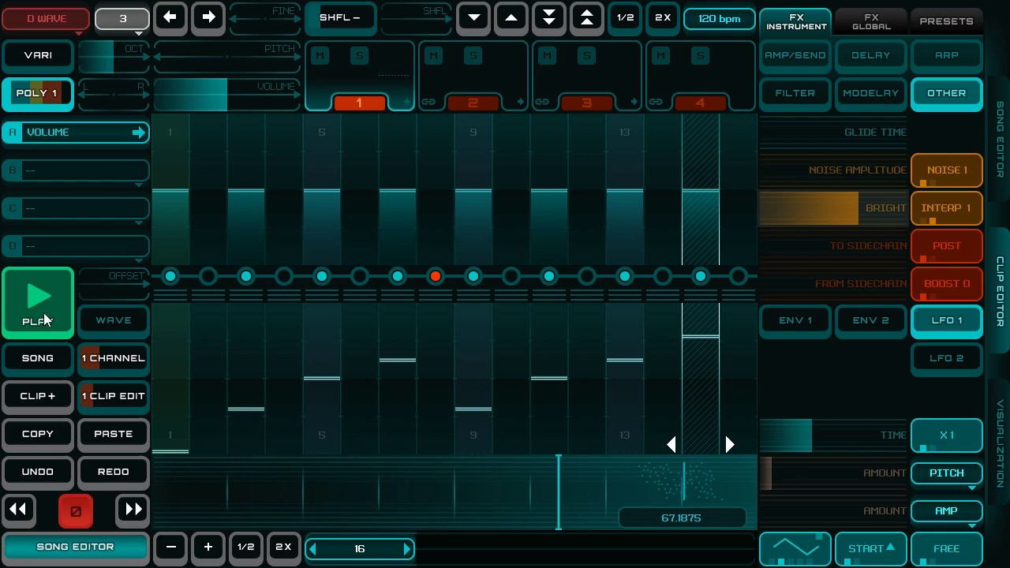
# - Add a new clip copying the arpeggio and shift its pitch higher
pyautogui.click(45, 407)
pyautogui.click(197, 63)
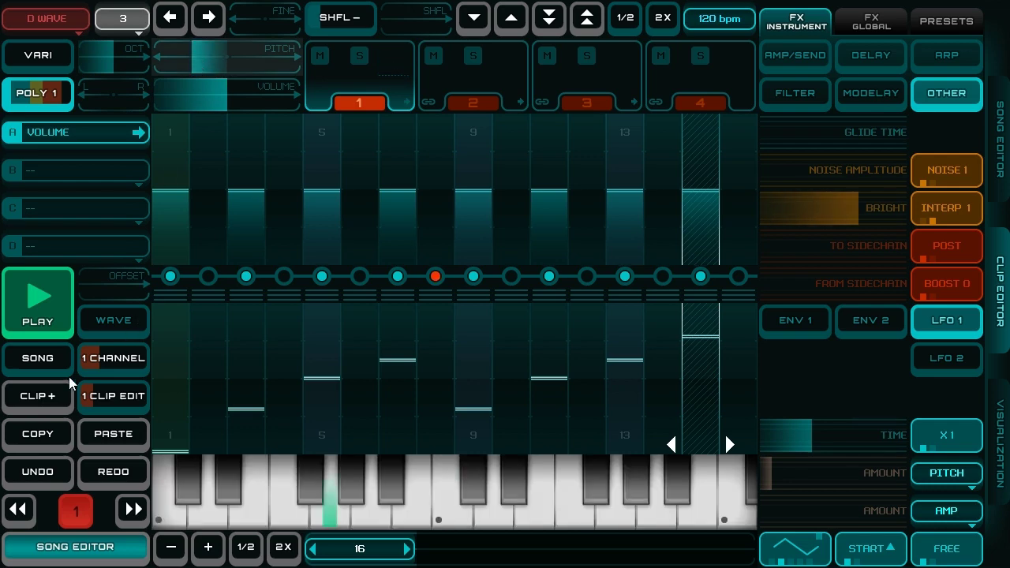
pyautogui.click(221, 66)
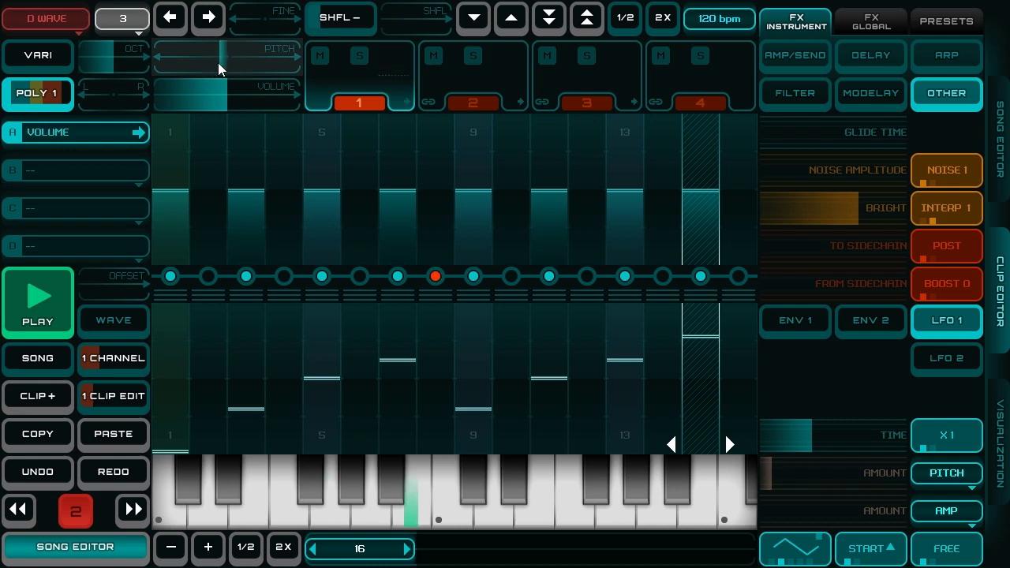
pyautogui.click(219, 71)
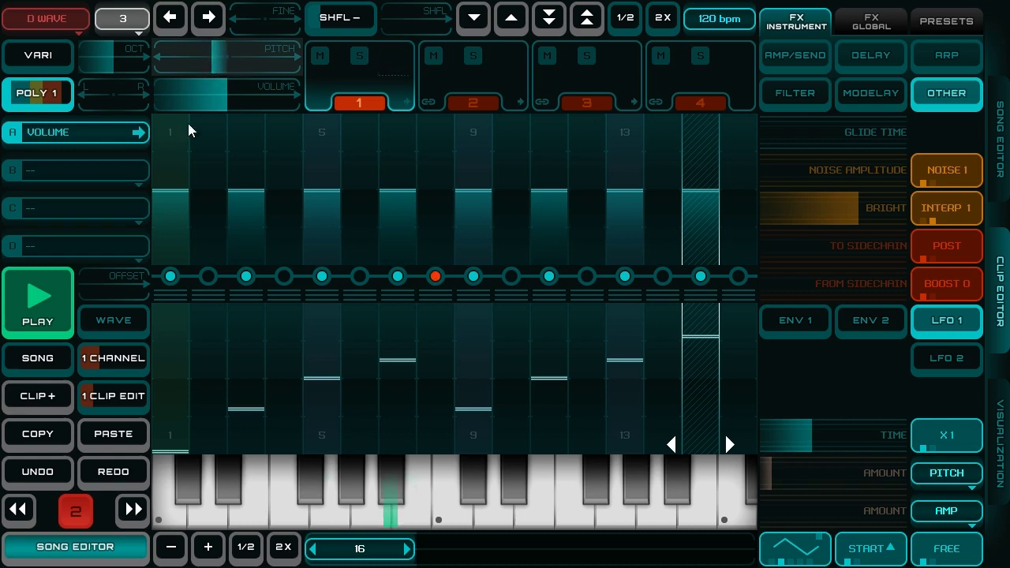
# - Add another clip pitched lower, stop playback, and switch to the song editor
pyautogui.click(43, 395)
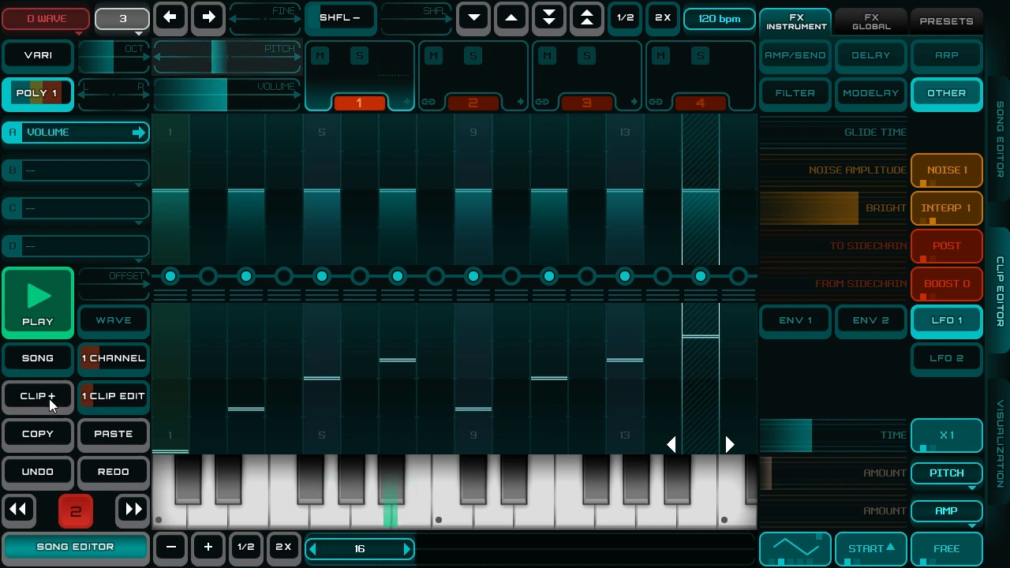
pyautogui.click(192, 69)
pyautogui.click(187, 71)
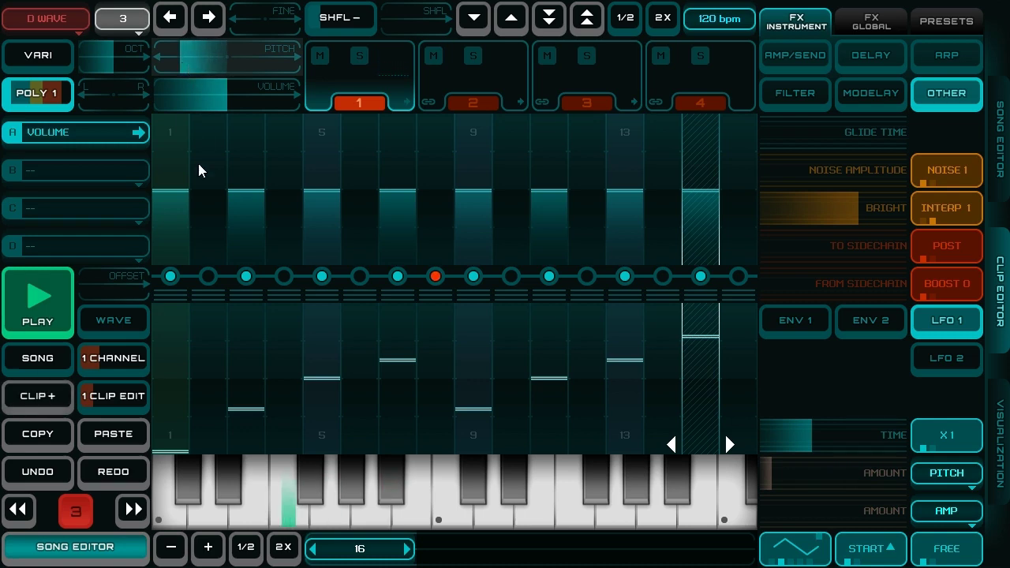
pyautogui.click(49, 317)
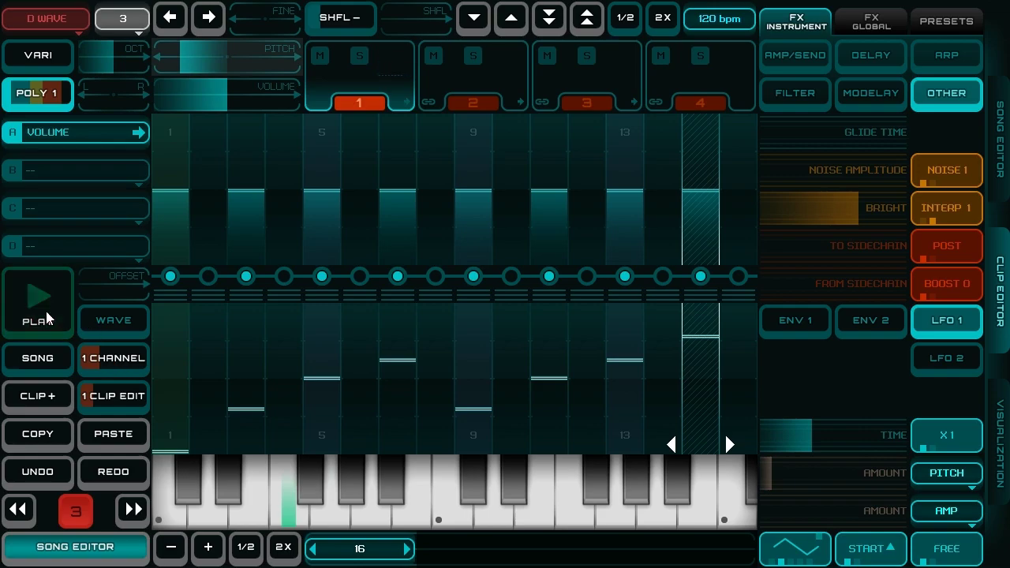
pyautogui.click(117, 547)
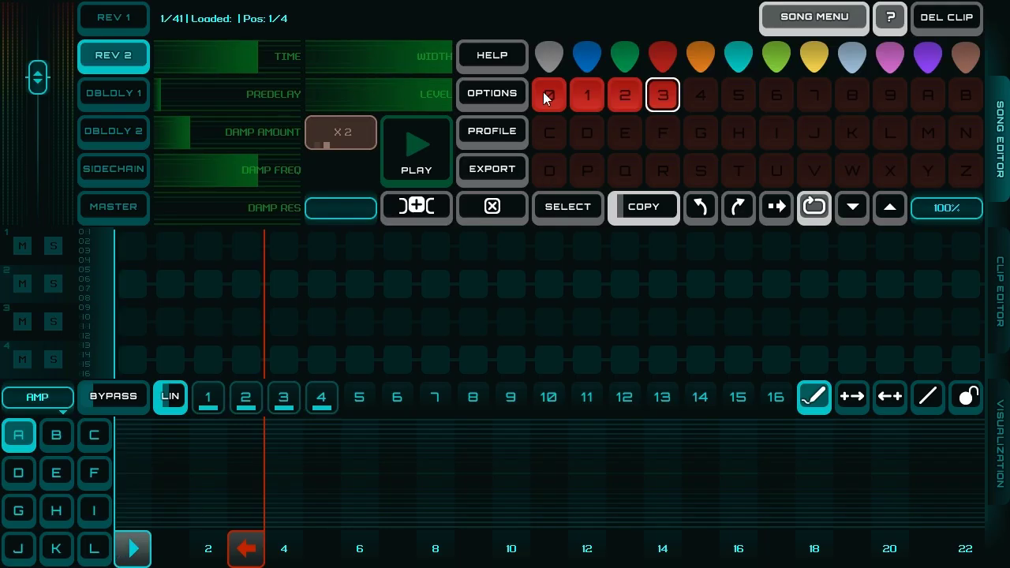
# - Paint clips 0–3 in pairs across track 1's first eight cells, then select and copy them
pyautogui.moveTo(544, 97); pyautogui.dragTo(140, 251)
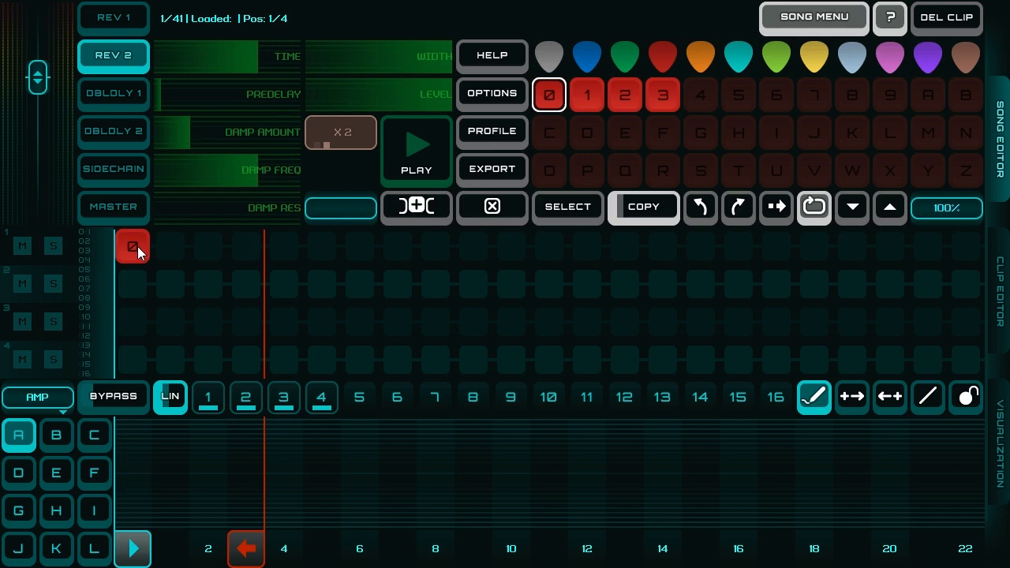
pyautogui.moveTo(592, 99); pyautogui.dragTo(253, 262)
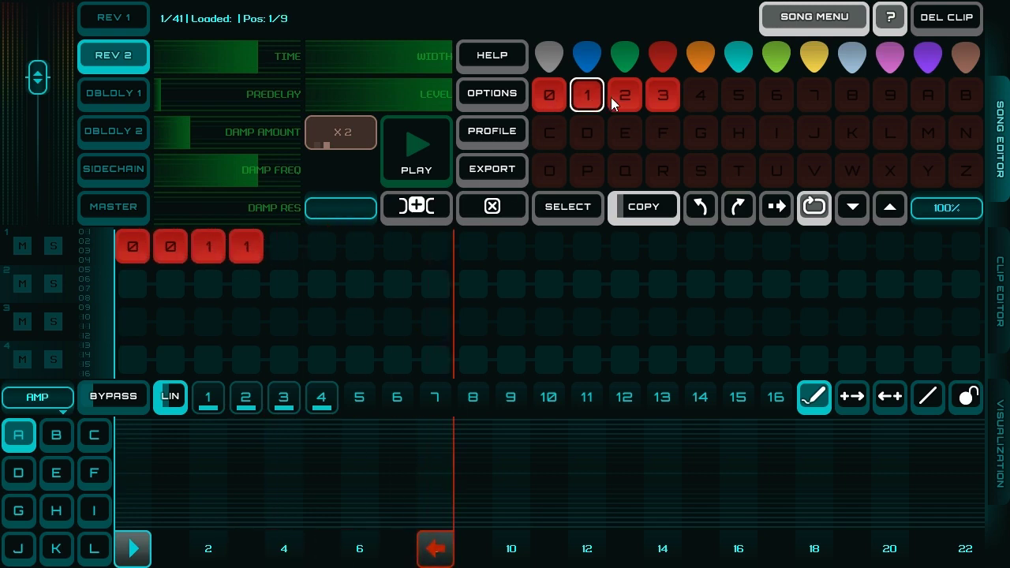
pyautogui.moveTo(610, 97)
pyautogui.mouseDown()
pyautogui.moveTo(294, 230)
pyautogui.moveTo(322, 249)
pyautogui.mouseUp()
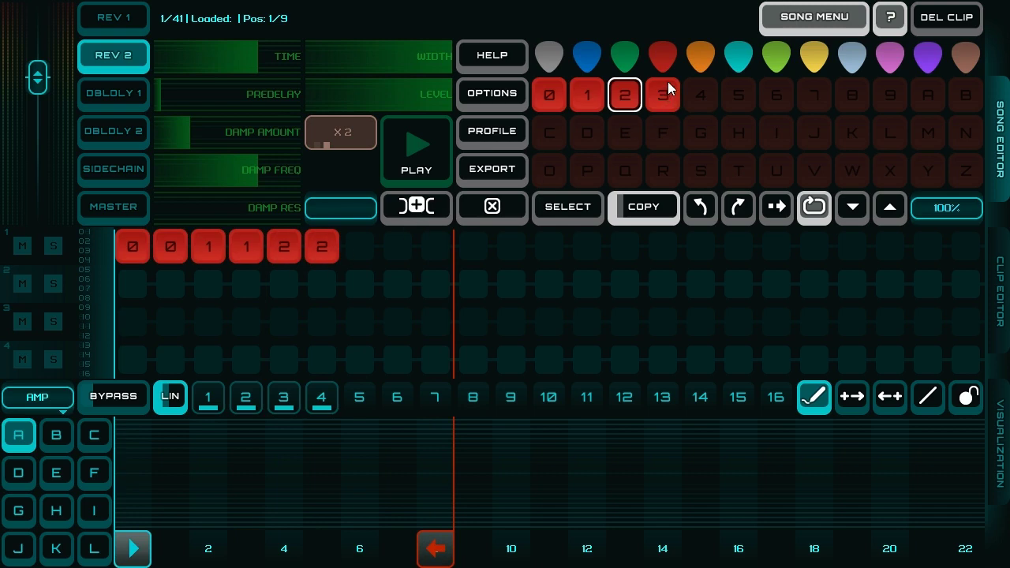
pyautogui.moveTo(663, 95)
pyautogui.mouseDown()
pyautogui.moveTo(384, 248)
pyautogui.moveTo(359, 250)
pyautogui.moveTo(391, 251)
pyautogui.mouseUp()
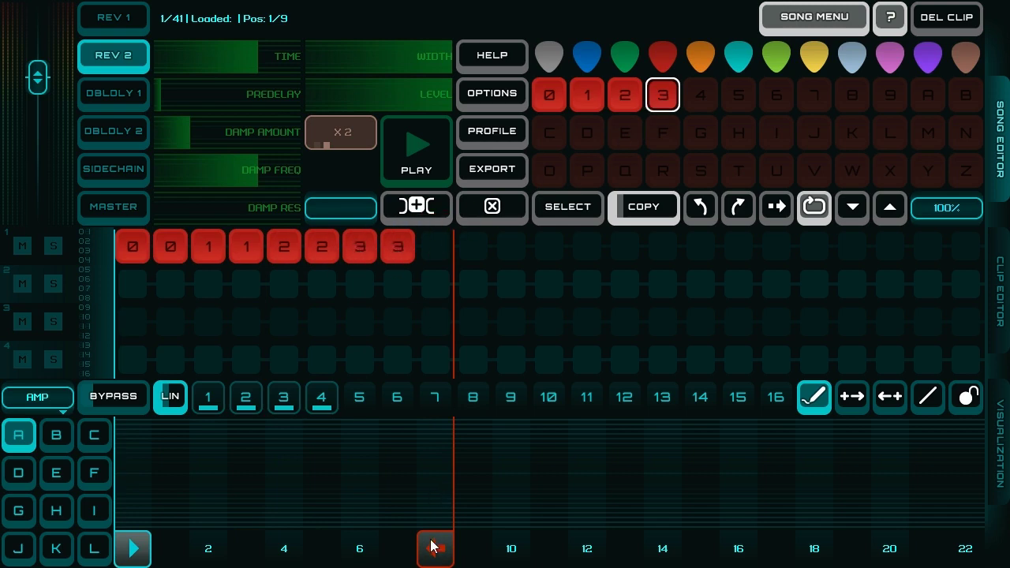
pyautogui.click(584, 215)
pyautogui.moveTo(129, 248); pyautogui.dragTo(391, 257)
pyautogui.moveTo(142, 256); pyautogui.dragTo(455, 249)
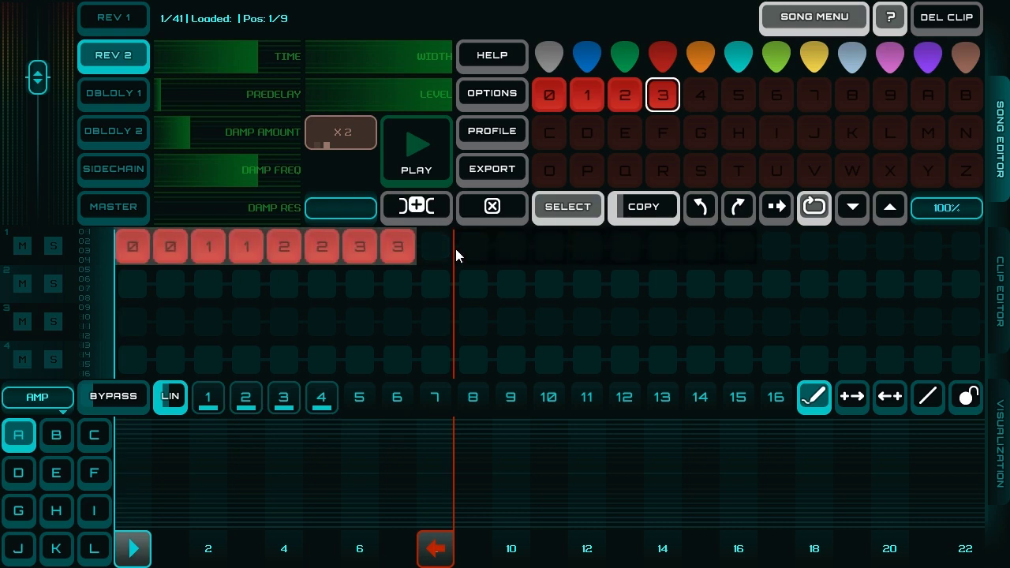
# - Copy the clips into cells 9–16, extend the loop, and enable logarithmic FCUT automation in MULTIPLY
pyautogui.moveTo(435, 548); pyautogui.dragTo(702, 523)
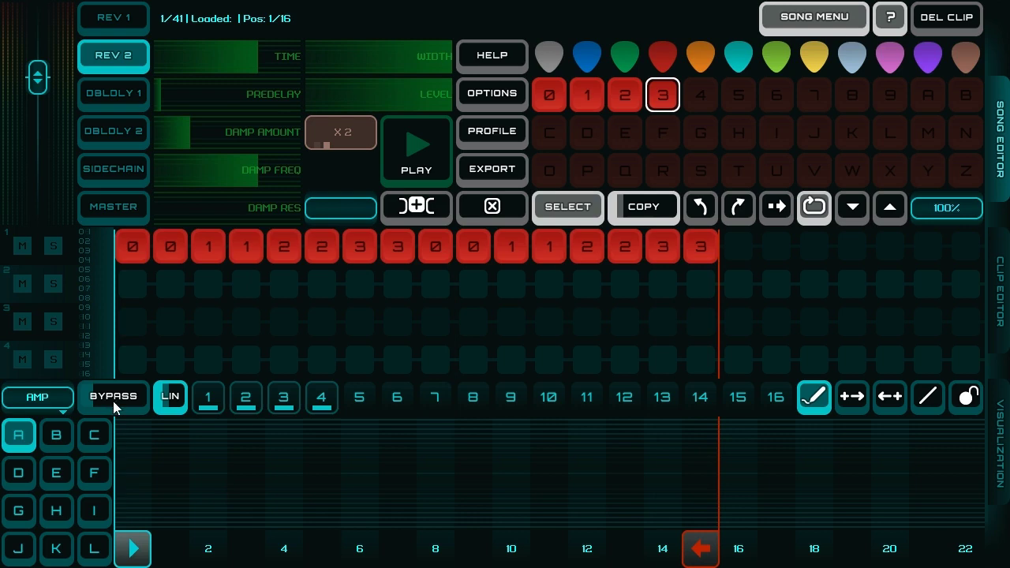
pyautogui.click(96, 437)
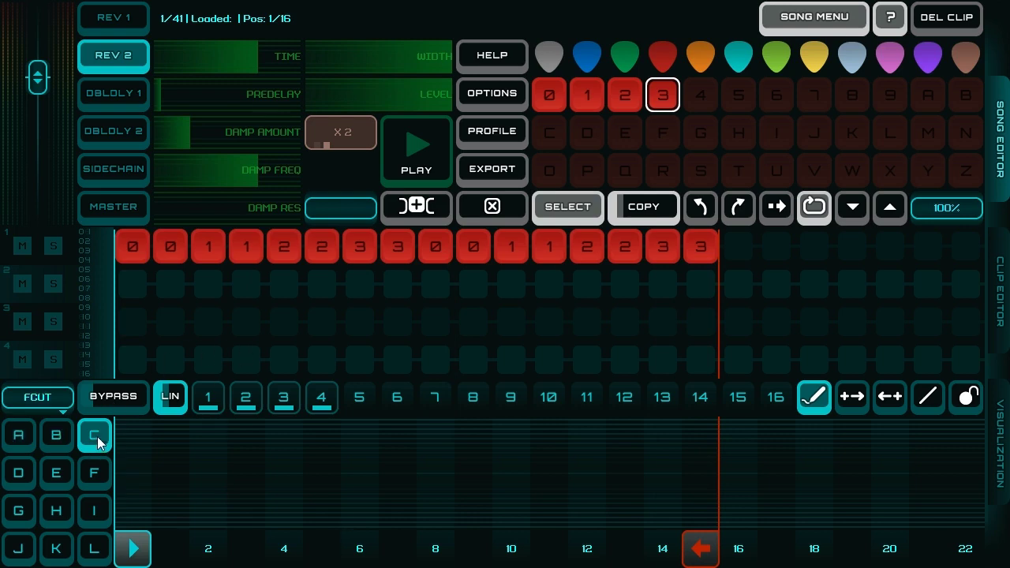
pyautogui.click(118, 403)
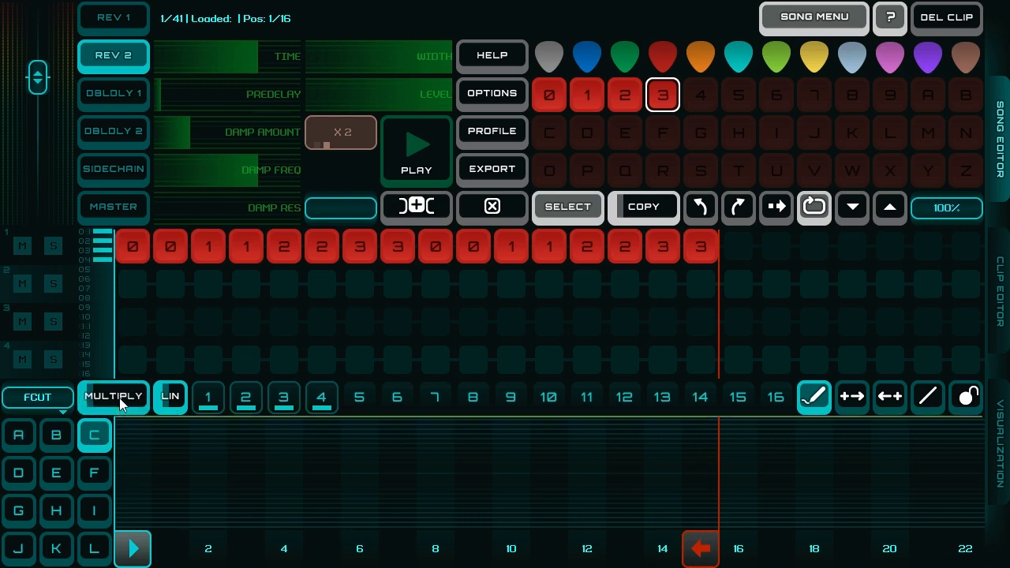
pyautogui.click(168, 399)
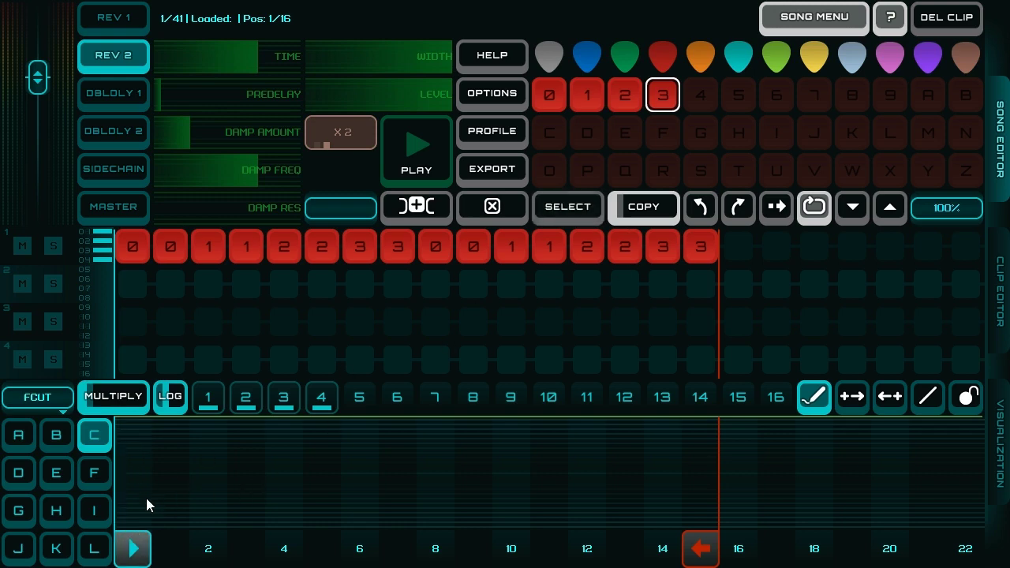
# - Draw a filter-cutoff curve that rises steadily, then undulates near its peak, while playing
pyautogui.moveTo(120, 529); pyautogui.dragTo(140, 522)
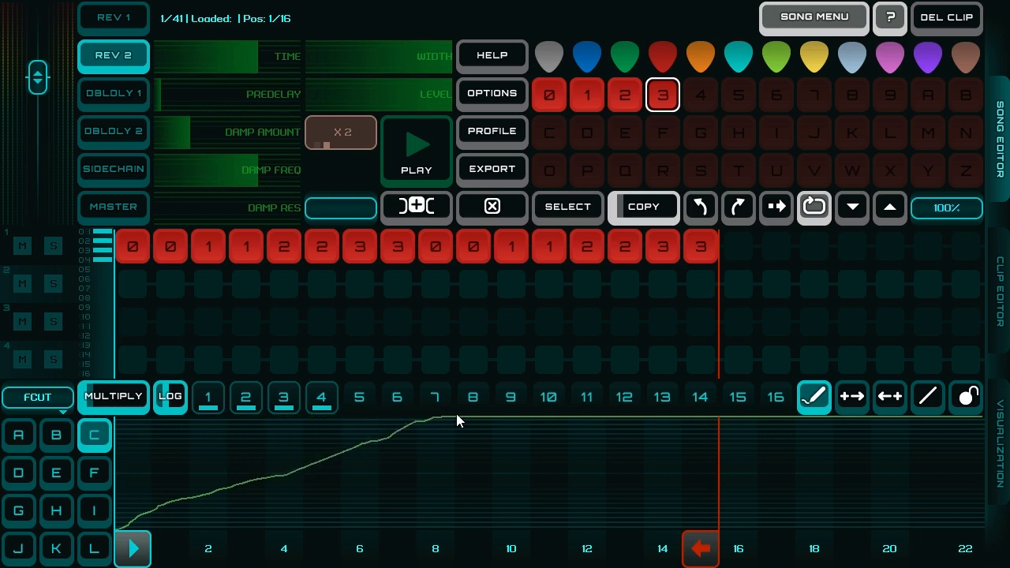
pyautogui.press('space')
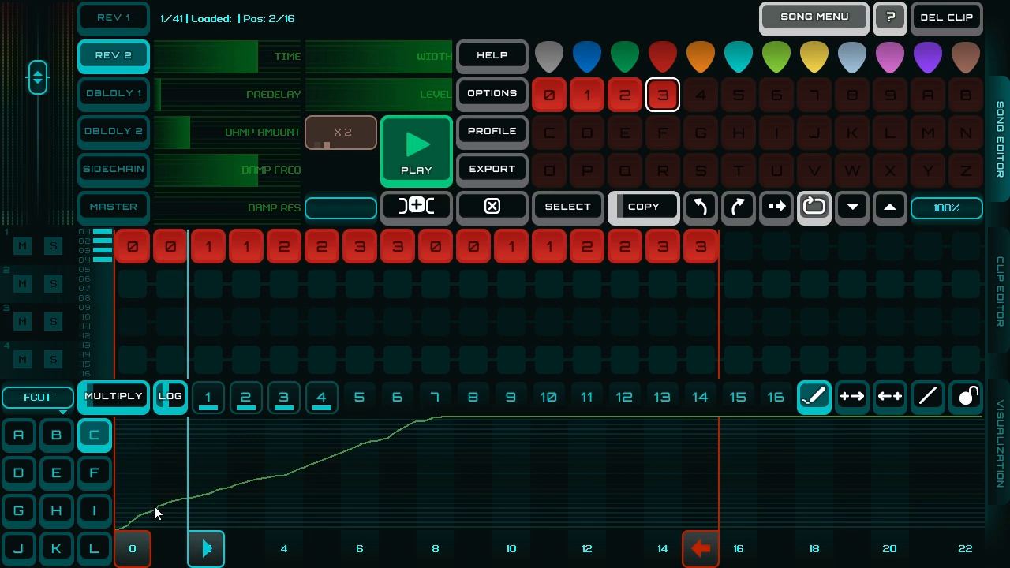
pyautogui.moveTo(154, 513); pyautogui.dragTo(152, 511)
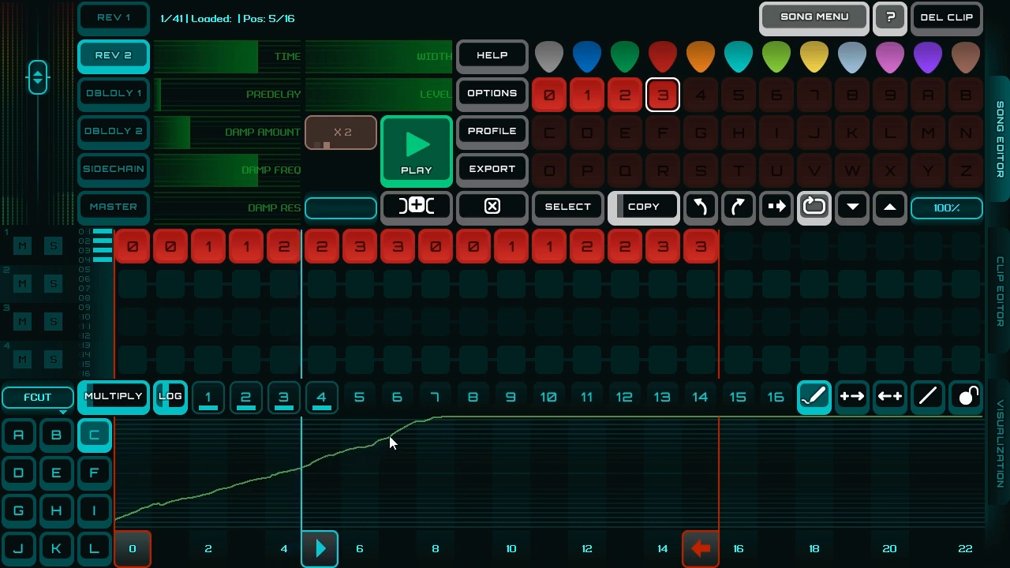
pyautogui.moveTo(432, 419); pyautogui.dragTo(479, 432)
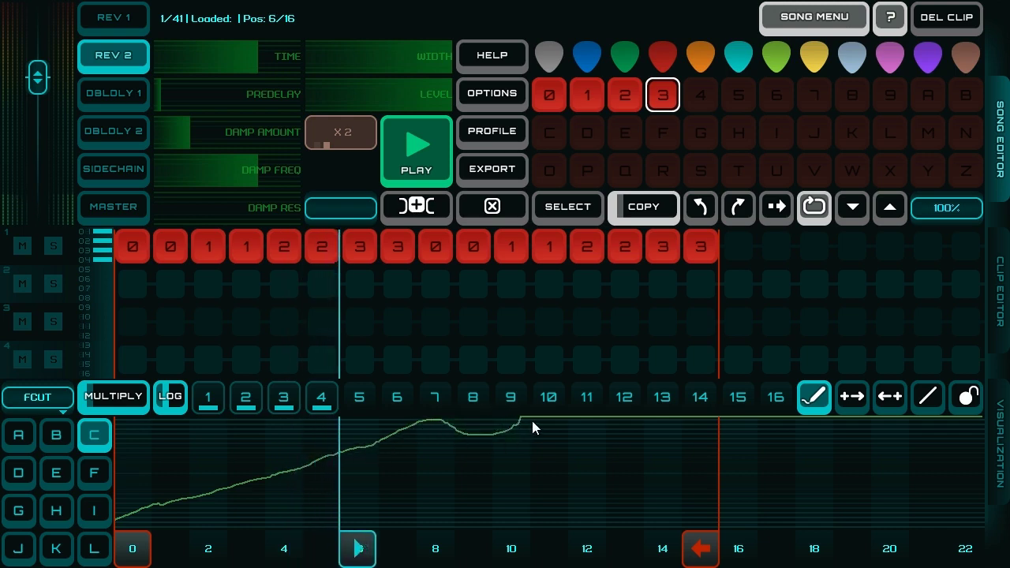
pyautogui.moveTo(531, 421)
pyautogui.mouseDown()
pyautogui.moveTo(576, 431)
pyautogui.moveTo(740, 417)
pyautogui.mouseUp()
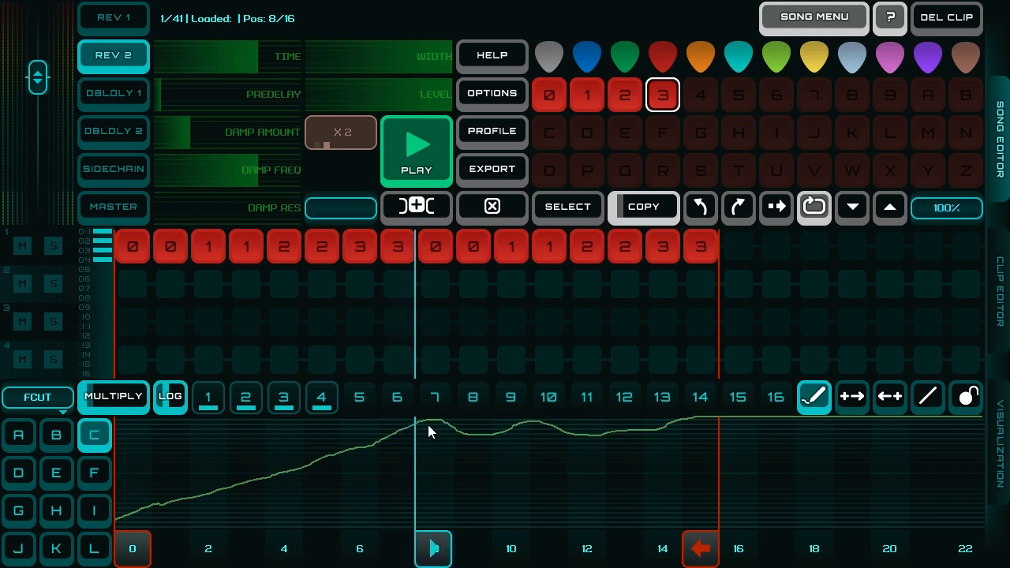
pyautogui.moveTo(428, 419)
pyautogui.mouseDown()
pyautogui.moveTo(558, 423)
pyautogui.moveTo(554, 431)
pyautogui.moveTo(609, 441)
pyautogui.moveTo(718, 414)
pyautogui.mouseUp()
pyautogui.moveTo(132, 549); pyautogui.dragTo(442, 558)
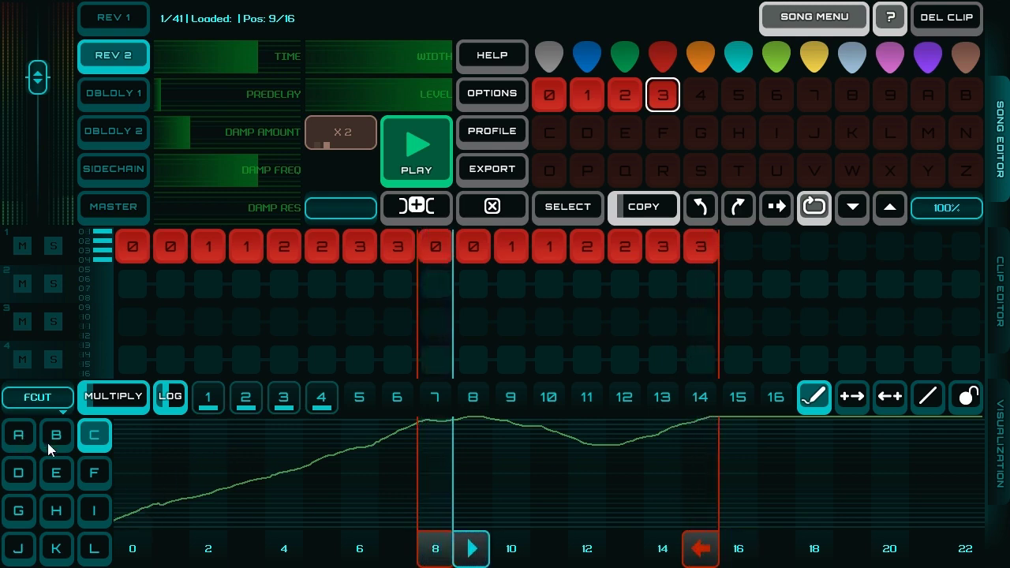
# - Enable the PAN automation lane in MULTIPLY mode with the level-step line tool
pyautogui.click(49, 440)
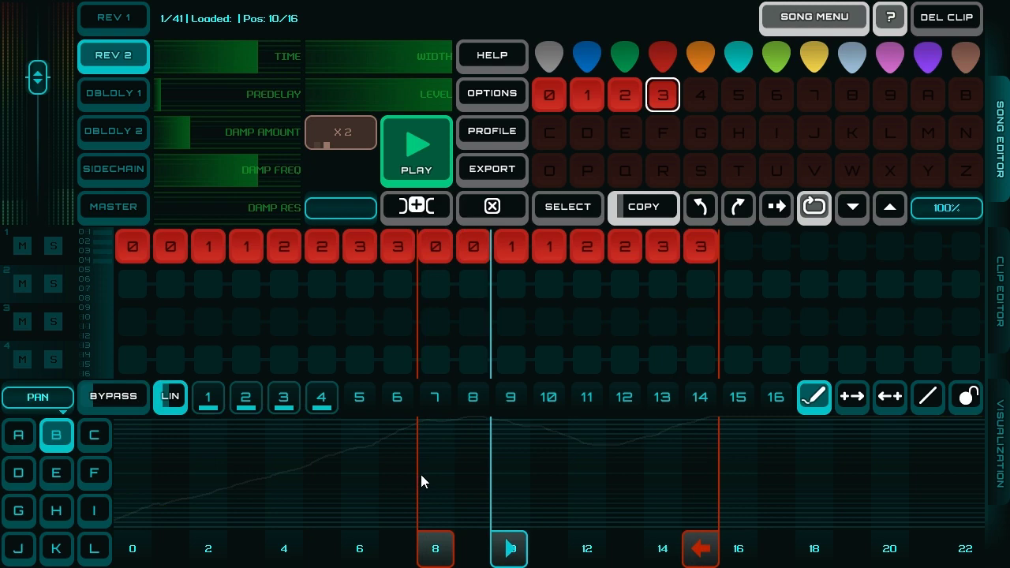
pyautogui.click(120, 398)
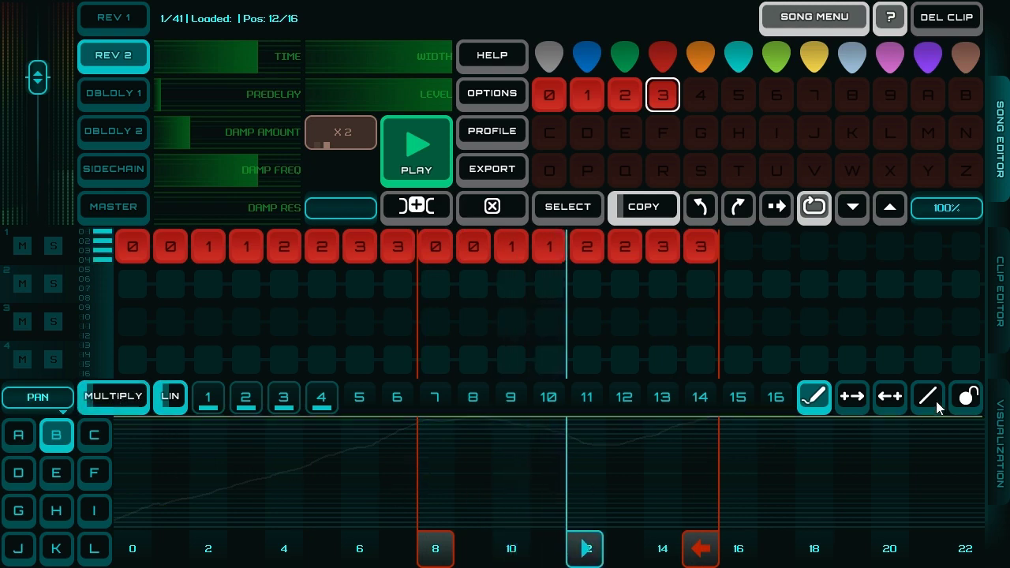
pyautogui.click(852, 396)
pyautogui.click(381, 478)
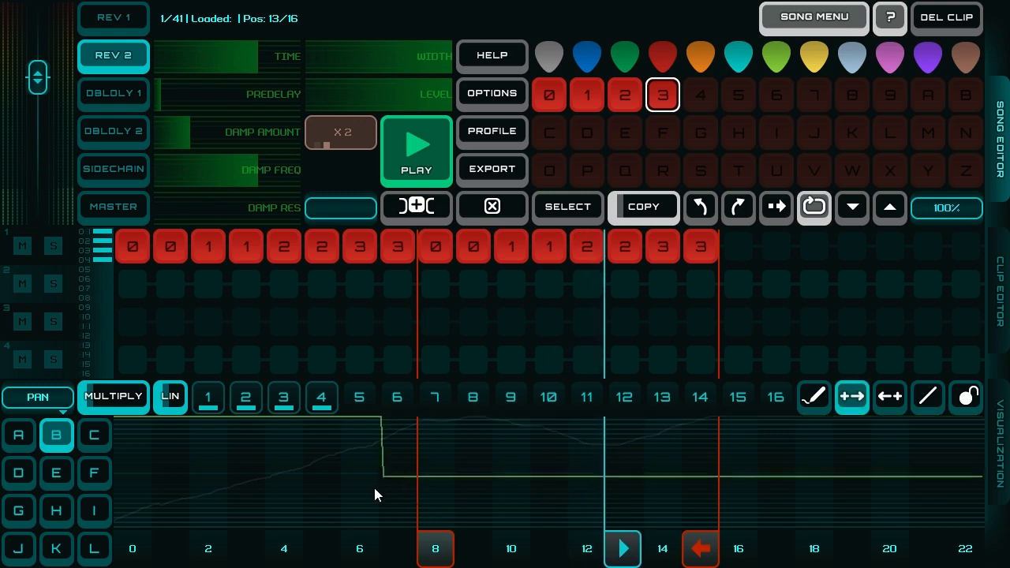
# - Set a flat centred pan line, then draw freehand up-down-up swings across positions 8–16
pyautogui.moveTo(374, 488); pyautogui.dragTo(106, 476)
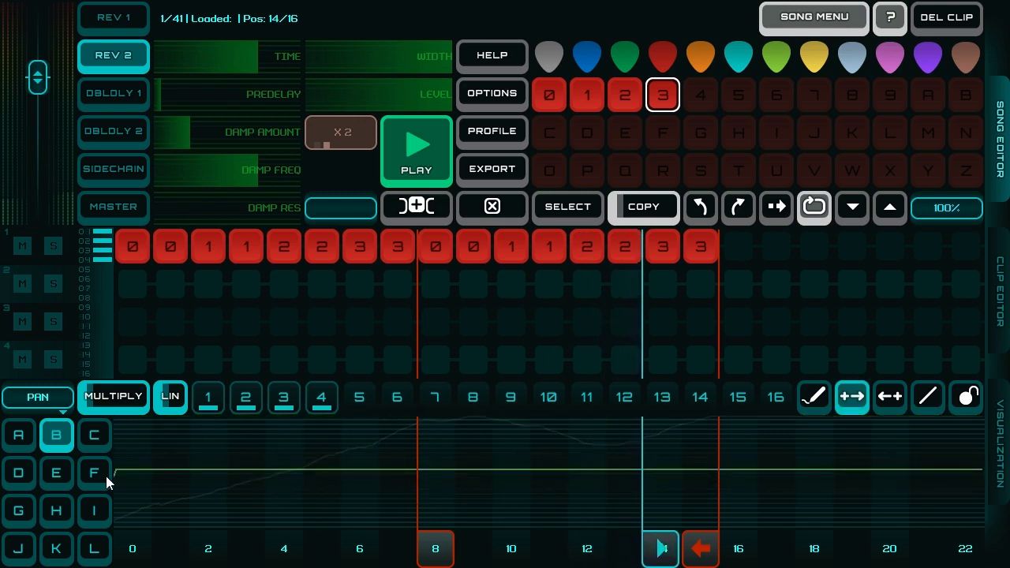
pyautogui.moveTo(106, 476); pyautogui.dragTo(113, 475)
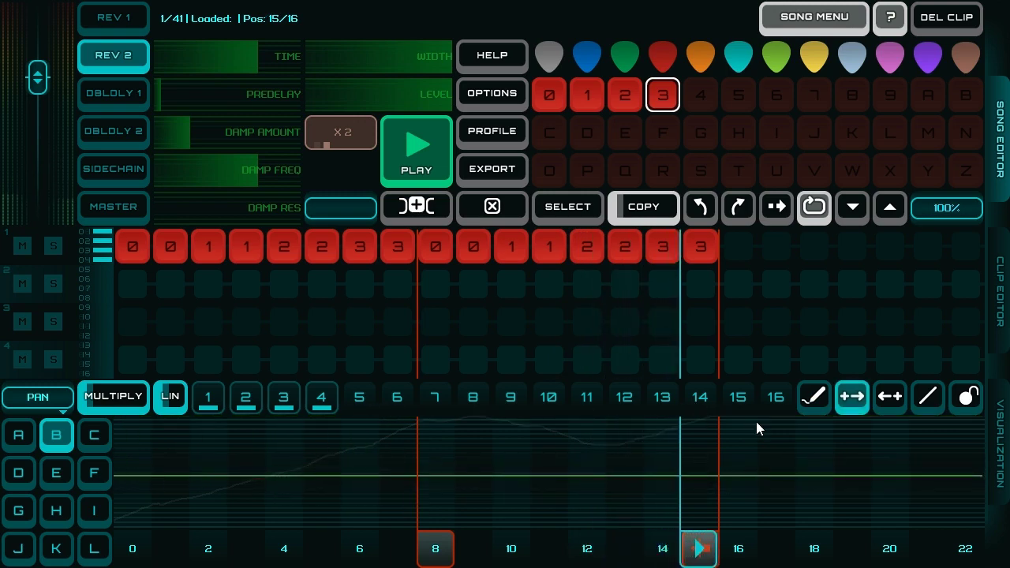
pyautogui.click(815, 396)
pyautogui.moveTo(419, 475)
pyautogui.mouseDown()
pyautogui.moveTo(462, 457)
pyautogui.moveTo(509, 464)
pyautogui.moveTo(530, 488)
pyautogui.moveTo(581, 491)
pyautogui.moveTo(662, 445)
pyautogui.moveTo(708, 474)
pyautogui.mouseUp()
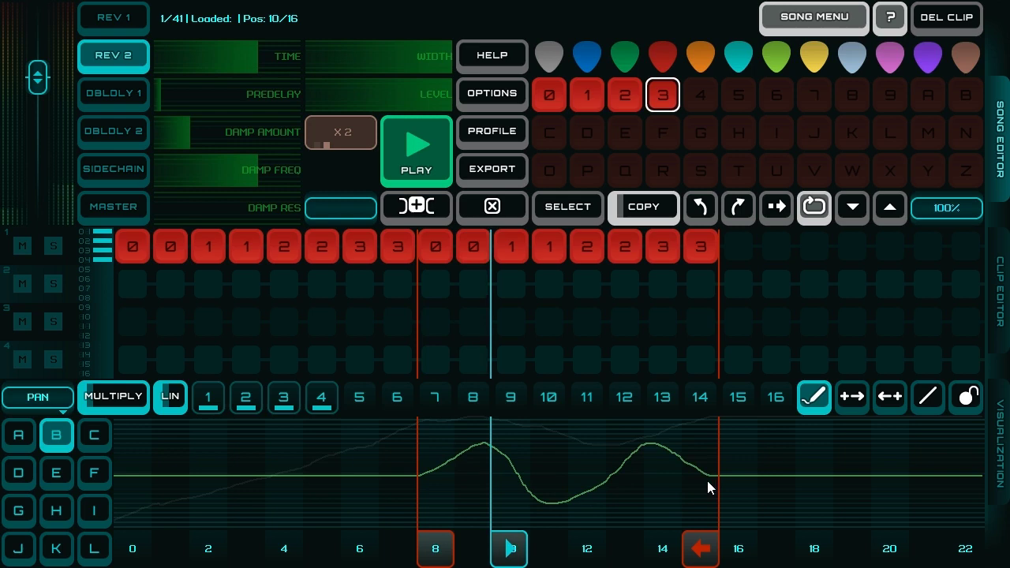